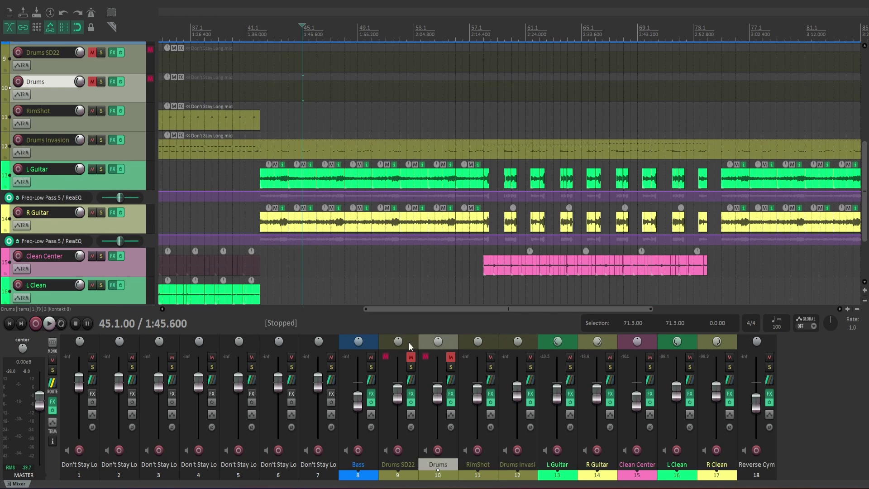
Step: Review the drum tracks in the mixer, selecting Drums, Drums SD22 and finally Drums Invasion
{"action": "left_click", "coordinate": [409, 342]}
{"action": "left_click", "coordinate": [455, 341]}
{"action": "left_click", "coordinate": [410, 340]}
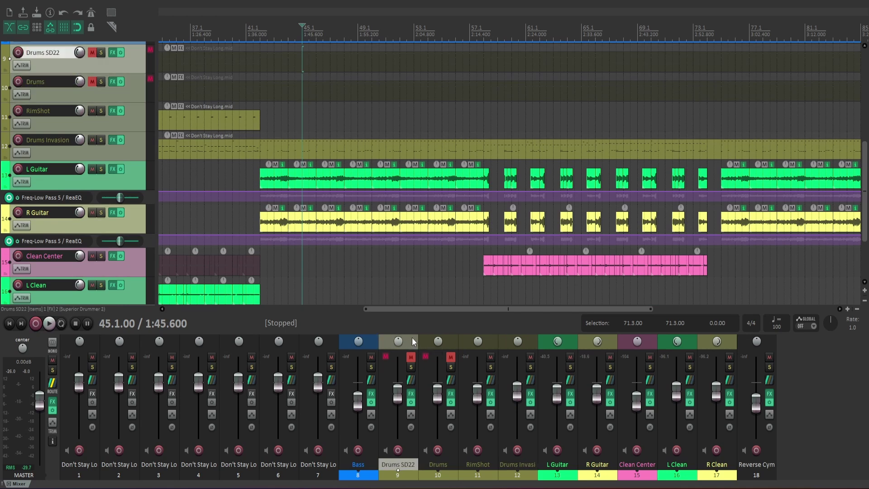
{"action": "left_click", "coordinate": [533, 340]}
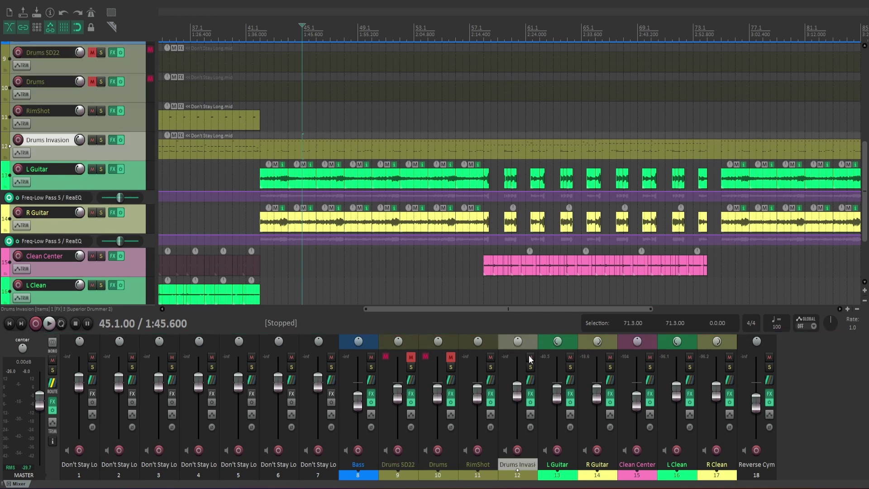
Step: Open the Drums Invasion track's Kontakt instrument, show the full kit, audition the kick drum, and close the effects window
{"action": "left_click", "coordinate": [530, 394]}
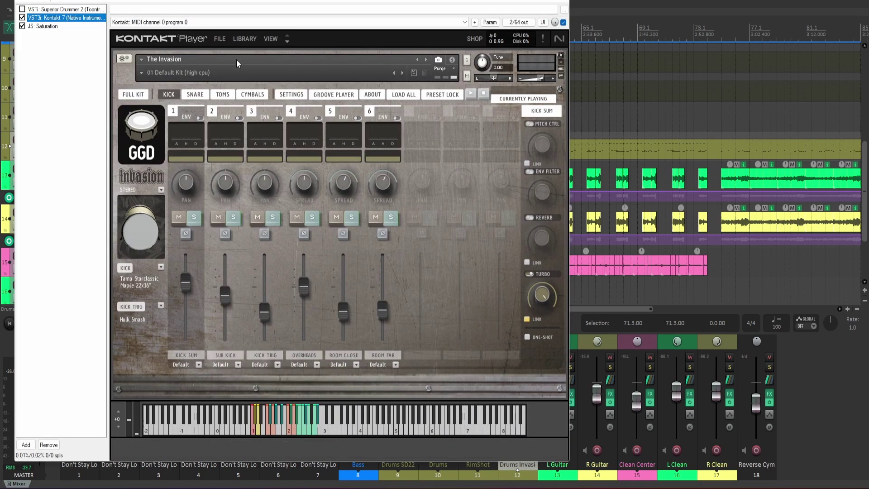
{"action": "left_click", "coordinate": [142, 98]}
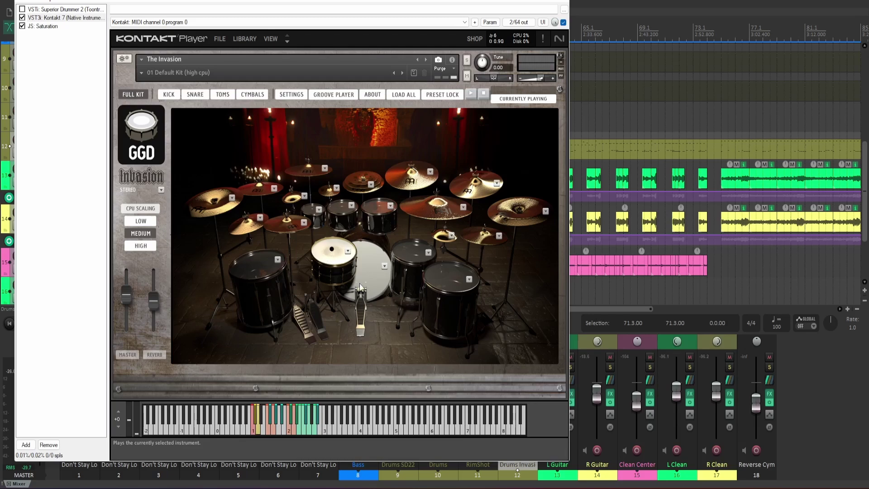
{"action": "left_click", "coordinate": [360, 288]}
{"action": "left_click", "coordinate": [559, 0]}
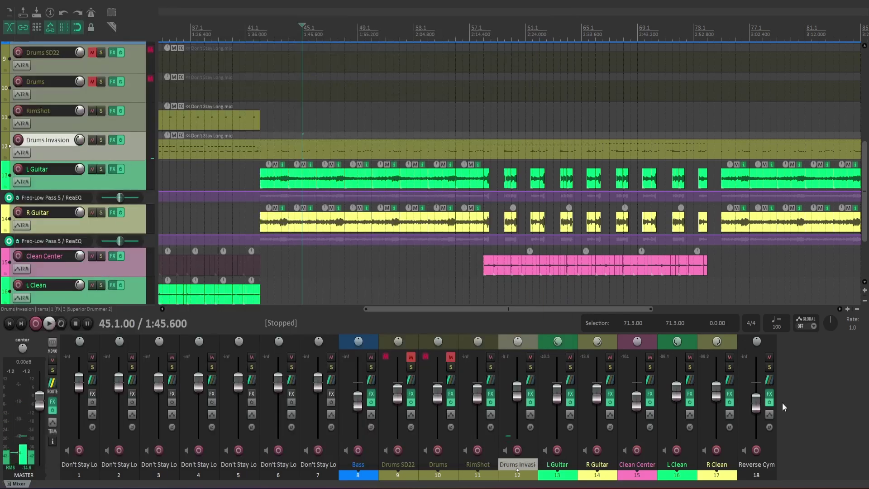
{"action": "left_click", "coordinate": [795, 389]}
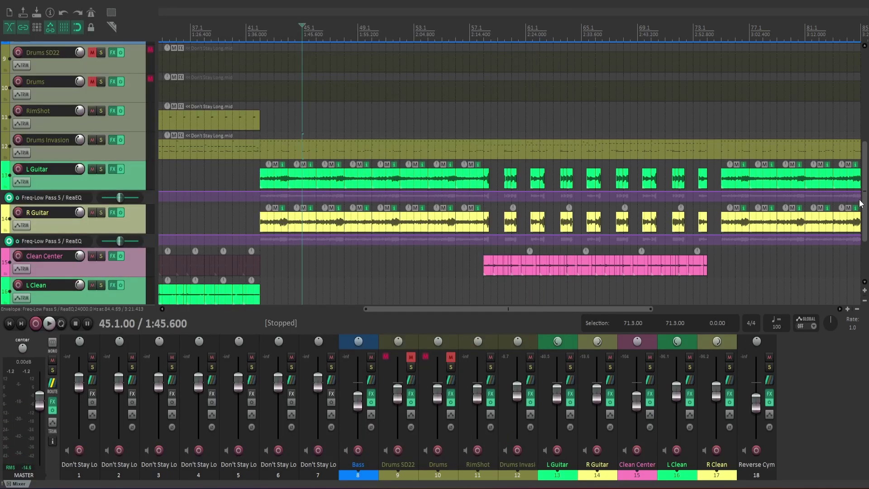
Step: Open the Drums Invasion track's MIDI item for editing
{"action": "mouse_move", "coordinate": [865, 193]}
{"action": "left_mouse_down"}
{"action": "mouse_move", "coordinate": [865, 221]}
{"action": "mouse_move", "coordinate": [865, 197]}
{"action": "left_mouse_up"}
{"action": "left_click", "coordinate": [239, 186]}
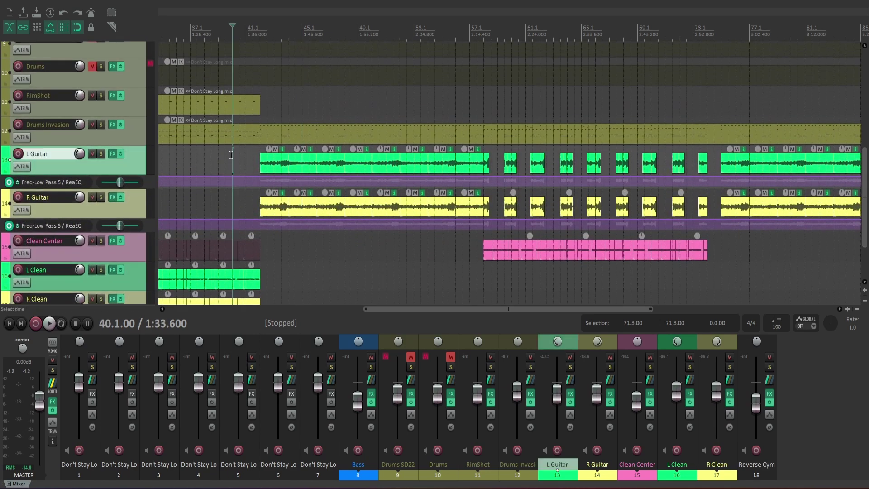
{"action": "scroll", "coordinate": [314, 183], "scroll_direction": "down", "scroll_amount": 3}
{"action": "scroll", "coordinate": [318, 186], "scroll_direction": "up", "scroll_amount": 4}
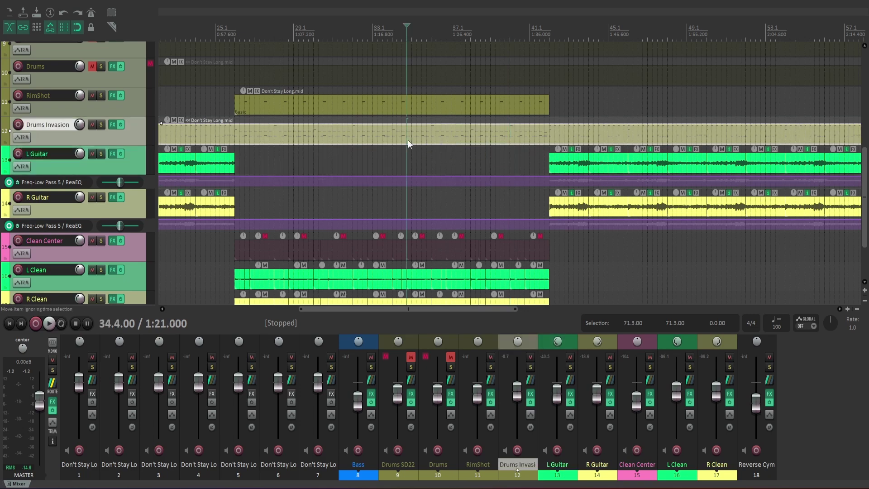
{"action": "double_click", "coordinate": [409, 141]}
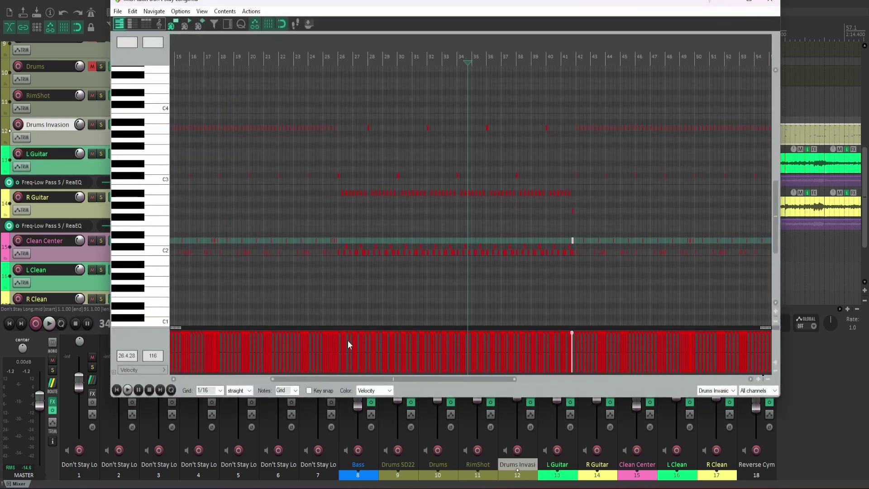
Step: Play the pattern from the song start around bar 10, soloing the Drums Invasion track during playback
{"action": "left_click_drag", "start_coordinate": [404, 378], "coordinate": [277, 372]}
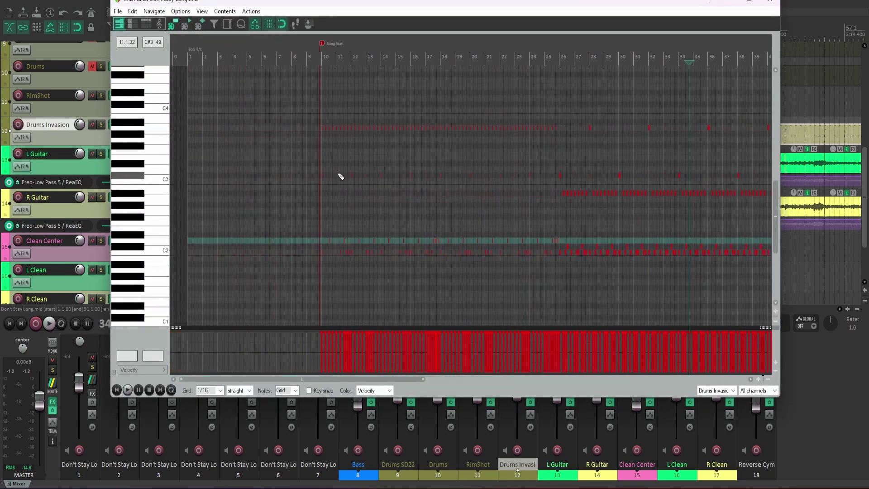
{"action": "scroll", "coordinate": [321, 116], "scroll_direction": "up", "scroll_amount": 8}
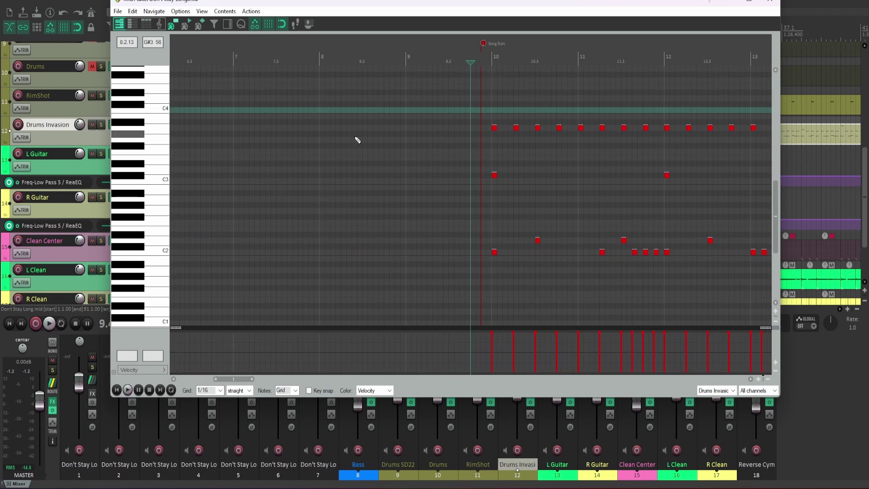
{"action": "scroll", "coordinate": [317, 181], "scroll_direction": "right", "scroll_amount": 3}
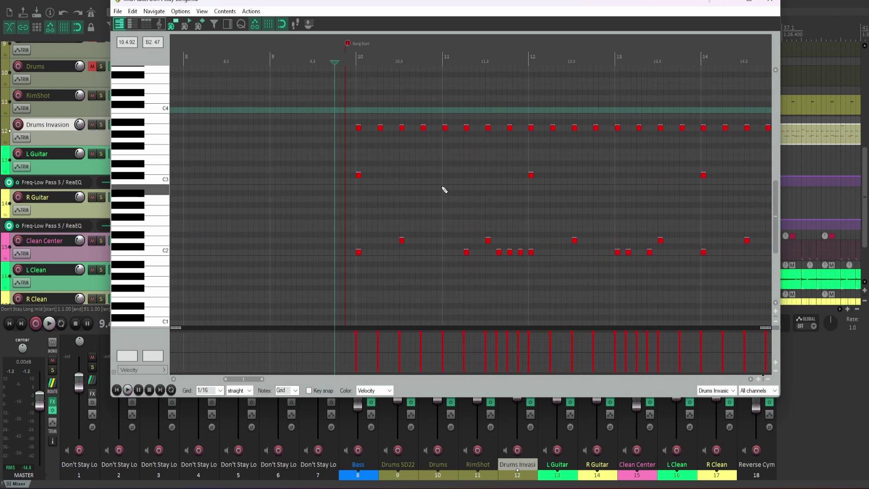
{"action": "key", "text": "space"}
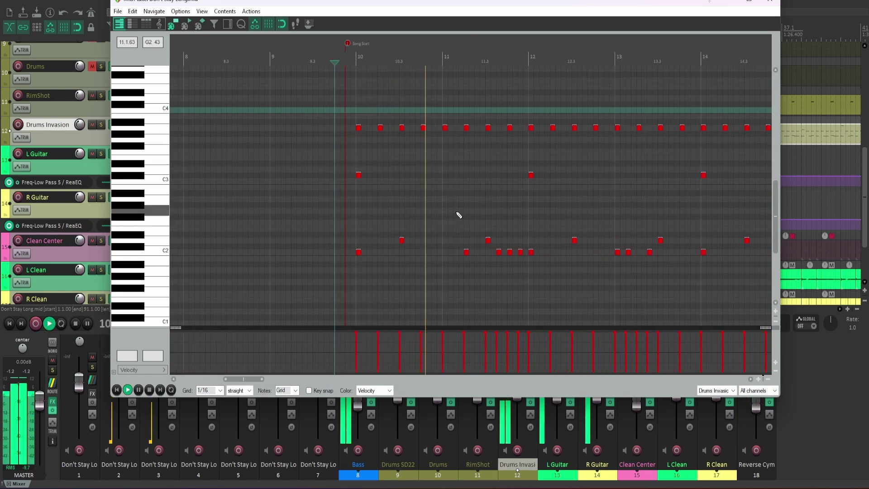
{"action": "left_click", "coordinate": [102, 126]}
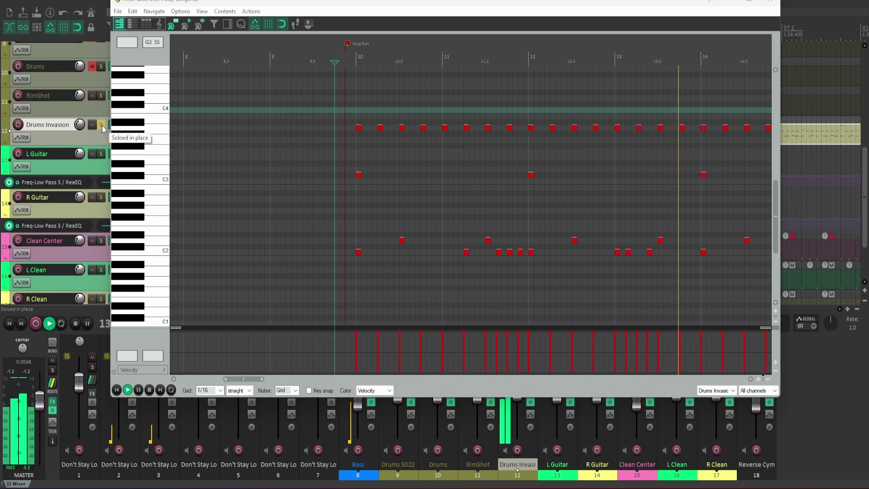
{"action": "key", "text": "space"}
Step: Place the edit cursor just before bar 10 and play back the soloed drum pattern
{"action": "left_click_drag", "start_coordinate": [241, 378], "coordinate": [252, 382]}
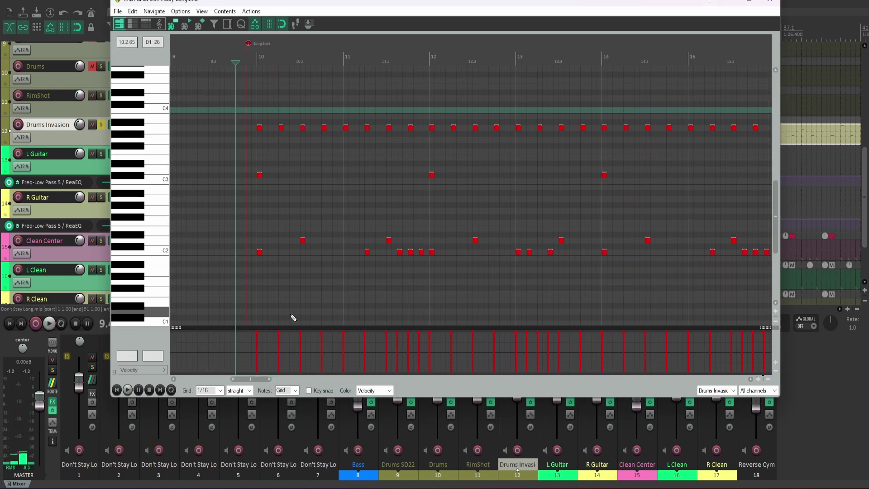
{"action": "left_click", "coordinate": [253, 113]}
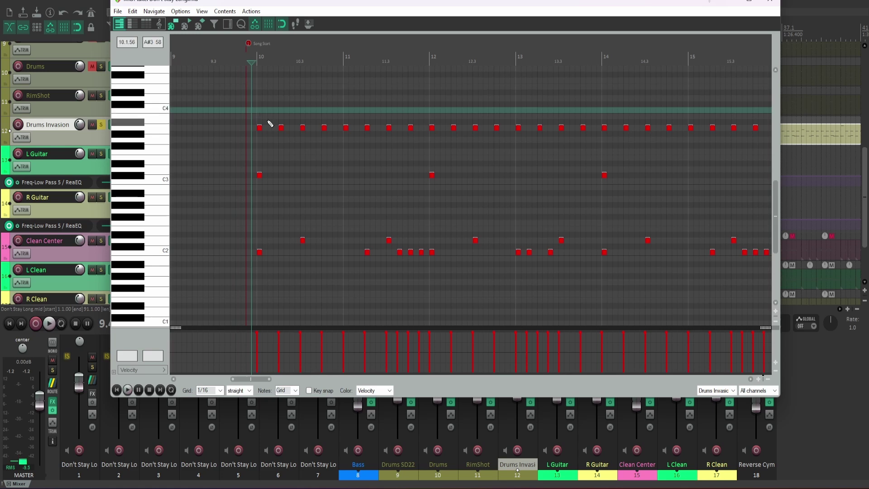
{"action": "key", "text": "space"}
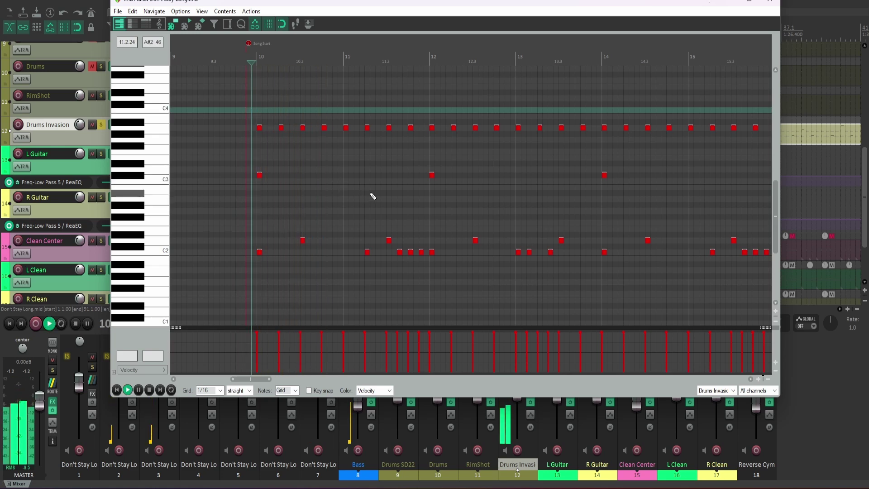
{"action": "key", "text": "space"}
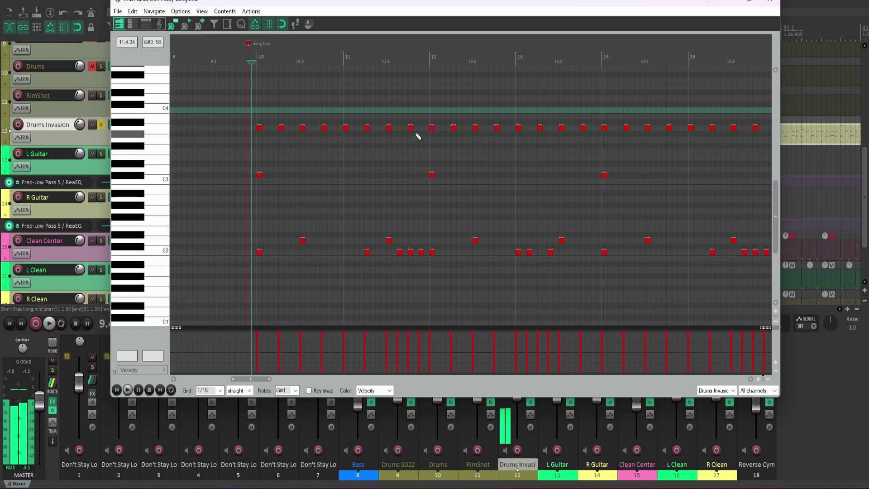
Step: Lower the velocity of the seven A3 notes between the bar 10 and bar 12 downbeats, and play the result
{"action": "left_click_drag", "start_coordinate": [415, 132], "coordinate": [277, 125]}
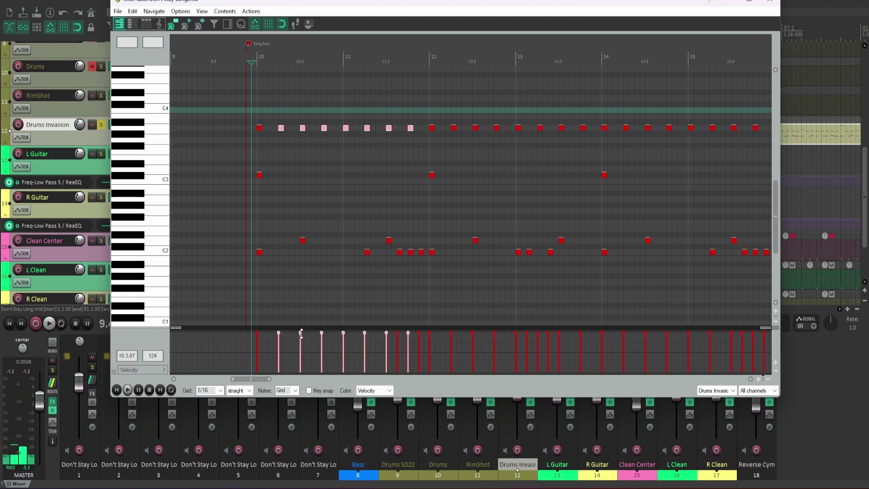
{"action": "left_click_drag", "start_coordinate": [301, 333], "coordinate": [302, 342]}
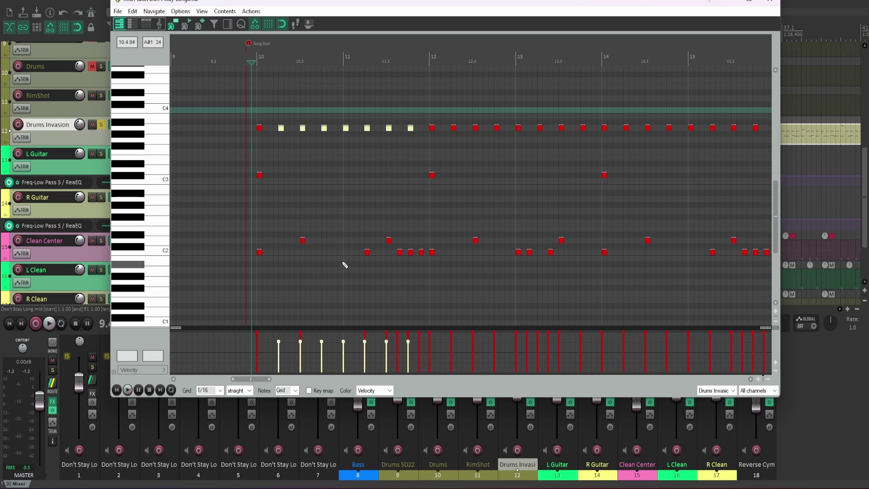
{"action": "key", "text": "space"}
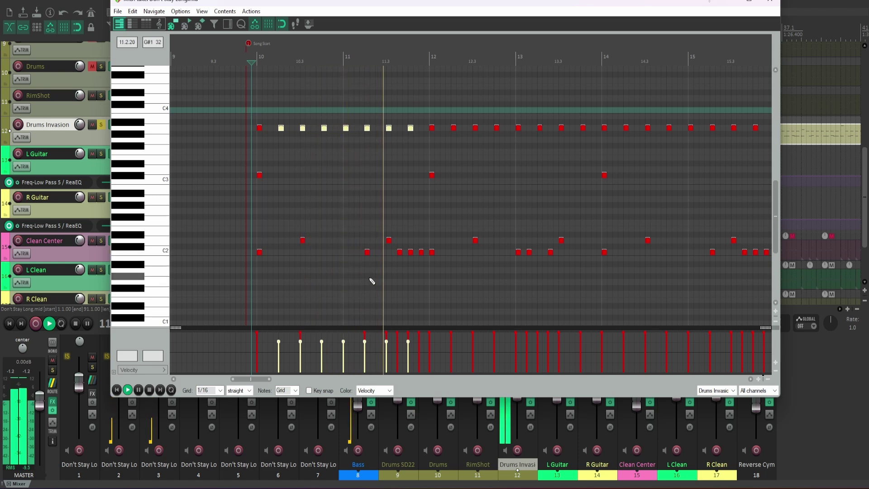
{"action": "key", "text": "space"}
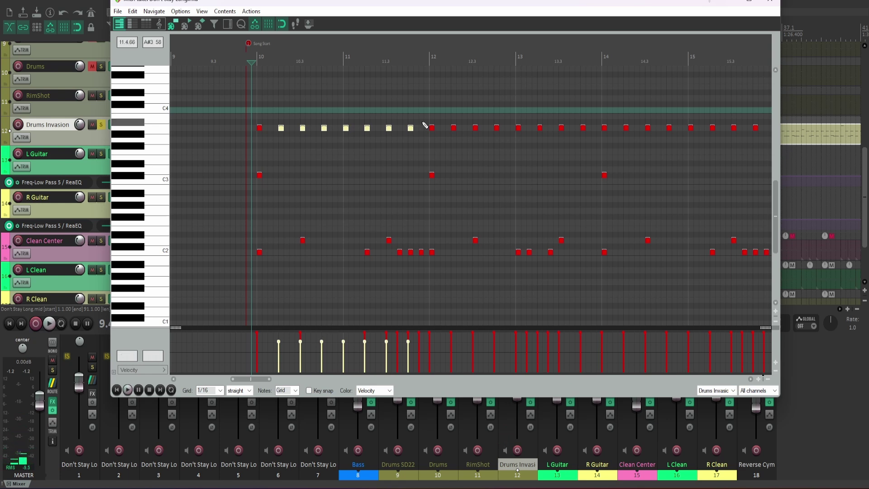
Step: Select the A3 and C#3 accent notes on the bar 10 downbeat, followed by those on the bar 12 downbeat
{"action": "left_click_drag", "start_coordinate": [243, 106], "coordinate": [269, 213]}
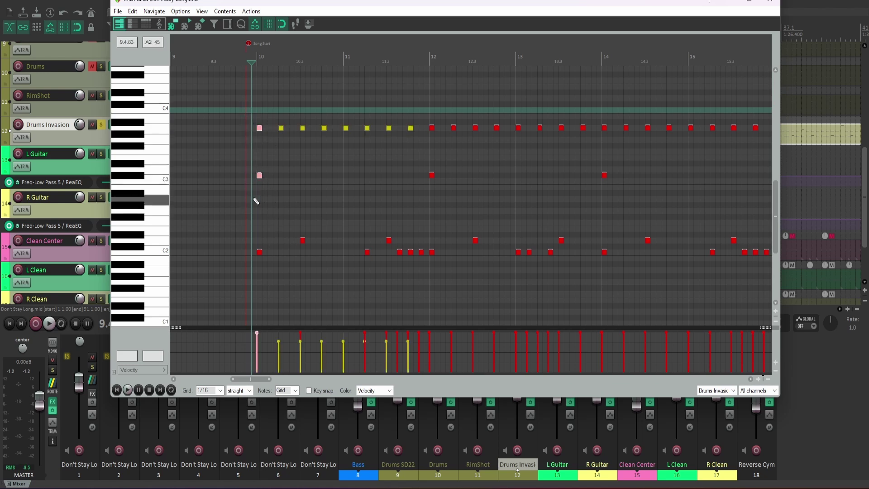
{"action": "left_click", "coordinate": [433, 121]}
{"action": "left_click_drag", "start_coordinate": [433, 120], "coordinate": [431, 181]}
{"action": "left_click_drag", "start_coordinate": [244, 109], "coordinate": [263, 192]}
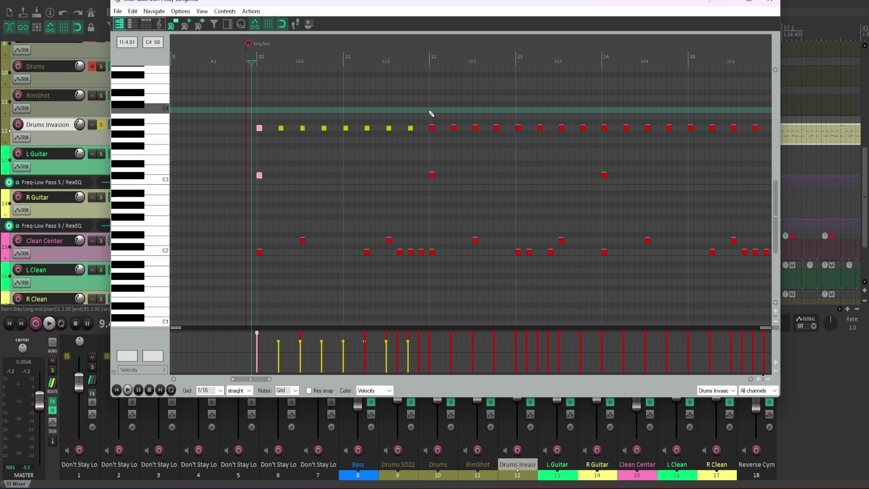
{"action": "left_click_drag", "start_coordinate": [428, 110], "coordinate": [441, 180]}
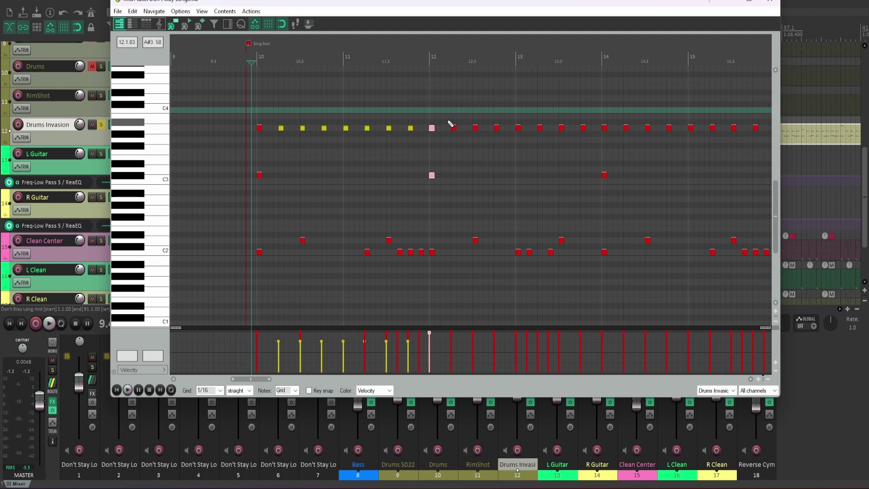
Step: Lower the velocity of the seven A3 notes between the bar 12 and bar 14 downbeats, and play the result
{"action": "left_click_drag", "start_coordinate": [448, 120], "coordinate": [591, 136]}
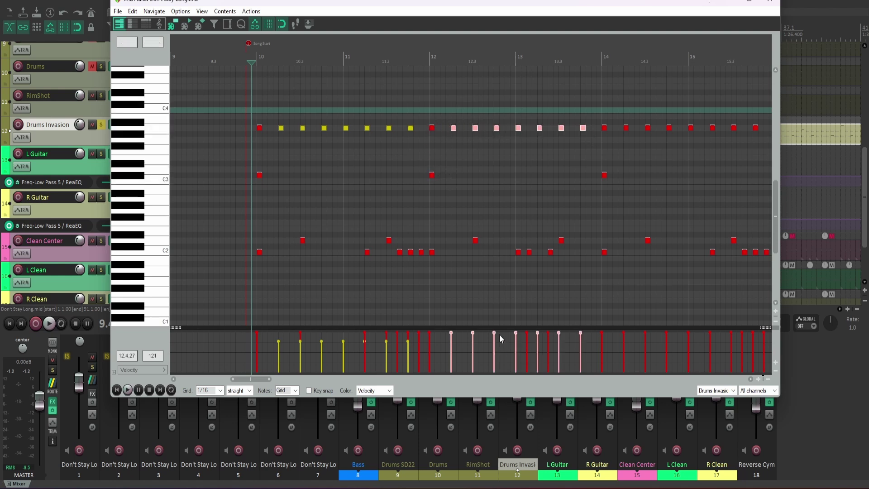
{"action": "left_click_drag", "start_coordinate": [495, 333], "coordinate": [496, 342]}
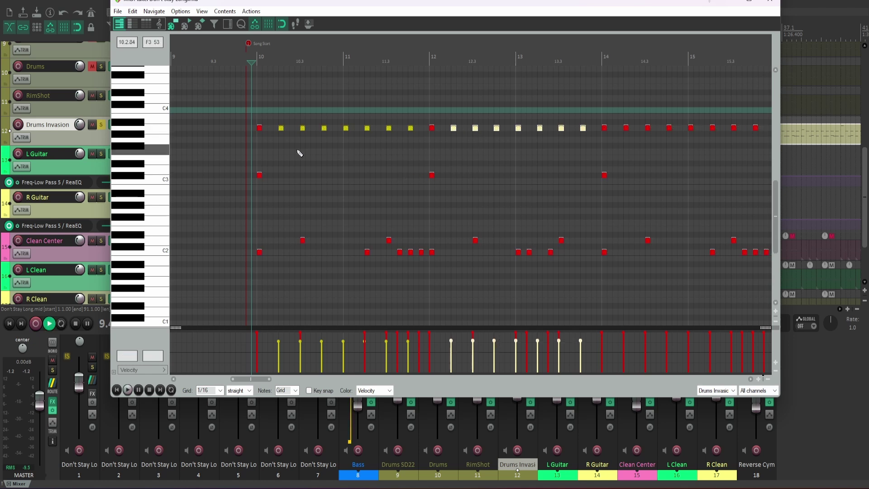
{"action": "key", "text": "space"}
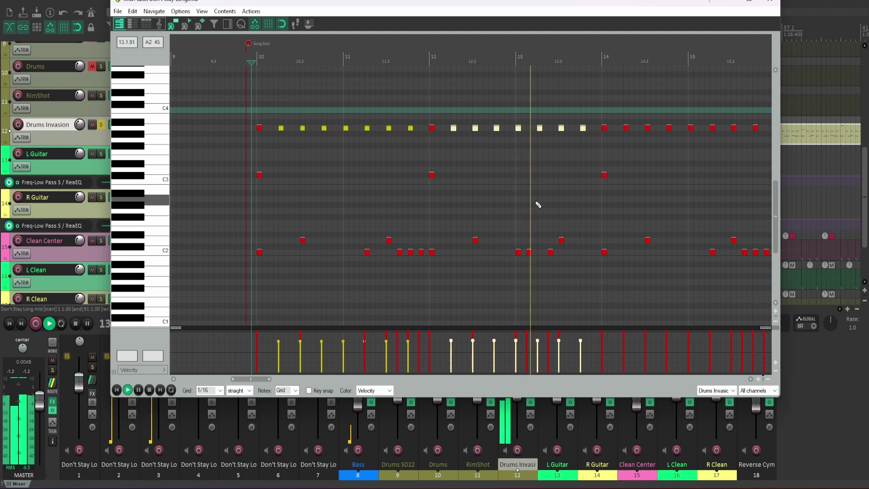
{"action": "key", "text": "space"}
Step: Undo the velocity reductions and note selections made on the A3 notes in bars 10 to 13
{"action": "key", "text": "ctrl+z"}
{"action": "key", "text": "ctrl+z"}
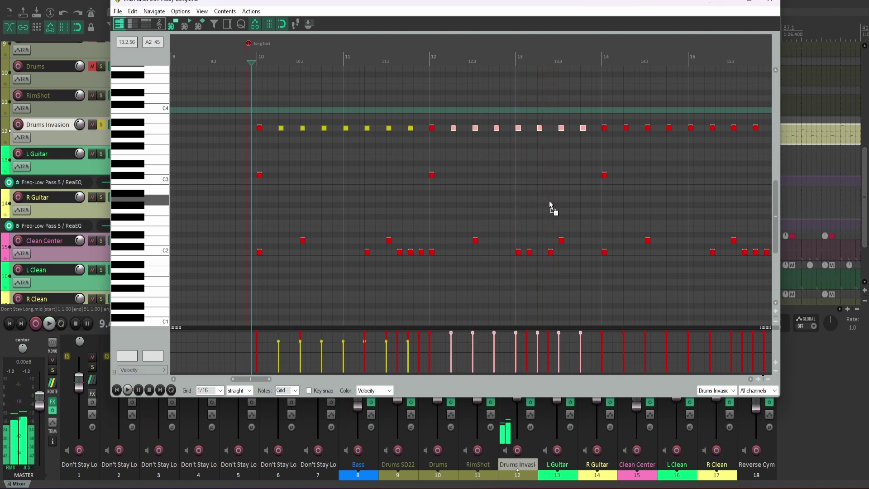
{"action": "key", "text": "ctrl+z"}
{"action": "key", "text": "ctrl+z"}
{"action": "key", "text": "ctrl+z"}
{"action": "key", "text": "ctrl+z"}
{"action": "key", "text": "ctrl+z"}
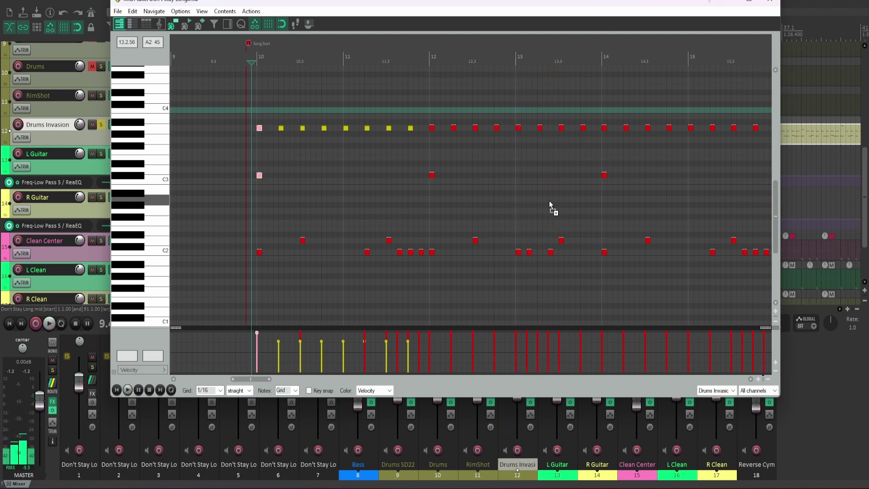
{"action": "key", "text": "ctrl+z"}
{"action": "key", "text": "ctrl+z"}
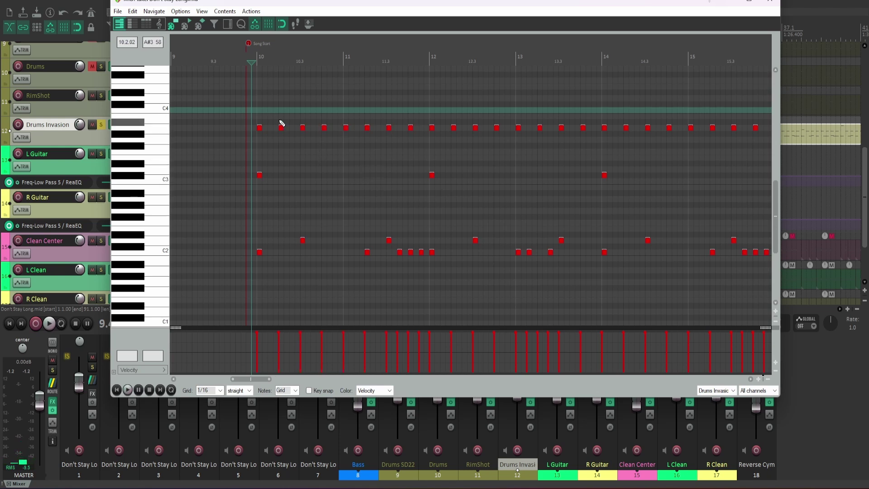
Step: Reduce the velocity of the seven A3 notes after the bar 10 downbeat, up to bar 12, slightly
{"action": "left_click_drag", "start_coordinate": [276, 119], "coordinate": [415, 139]}
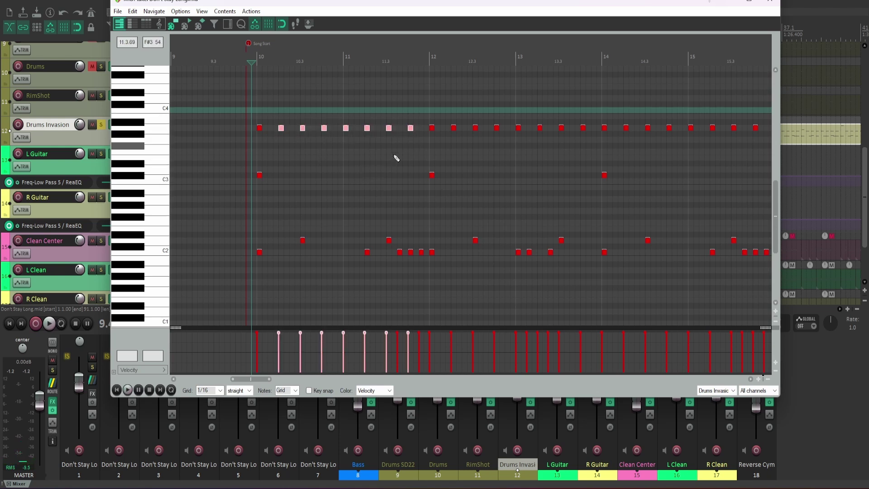
{"action": "left_click_drag", "start_coordinate": [344, 332], "coordinate": [345, 339]}
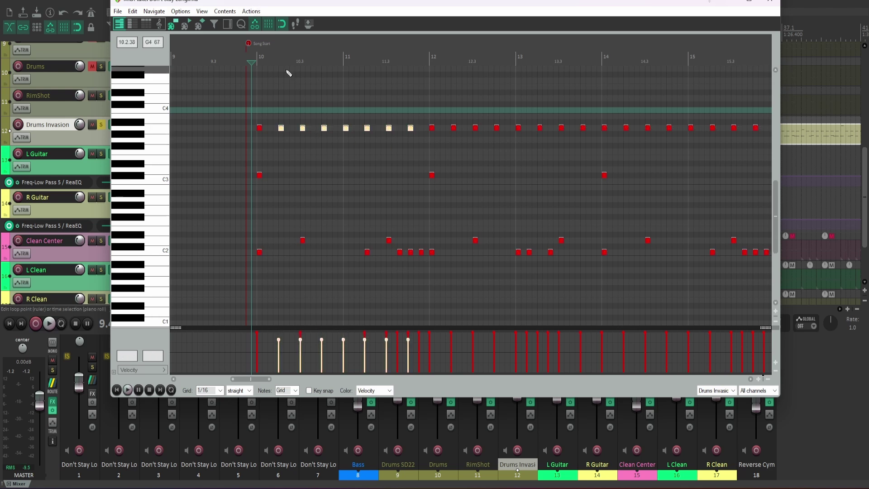
Step: Humanize the seven selected A3 notes in bars 10 and 11 with 38% timing and 100% velocity
{"action": "left_click", "coordinate": [202, 11]}
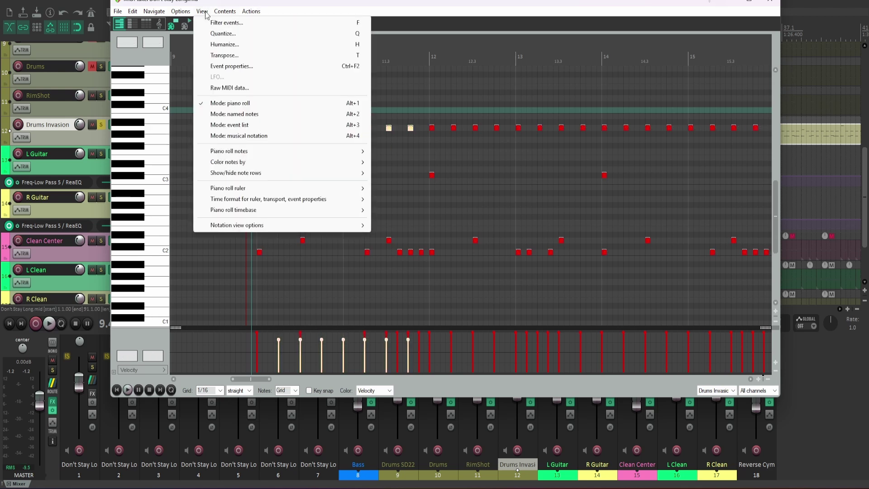
{"action": "left_click", "coordinate": [216, 45]}
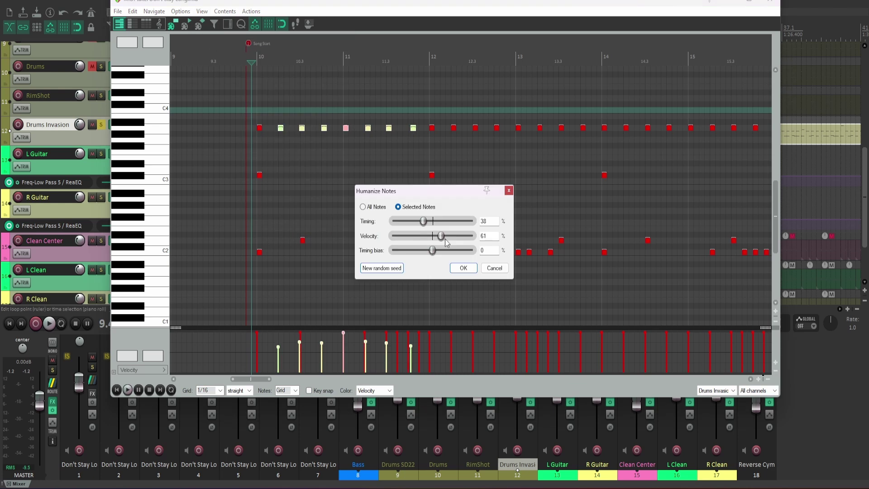
{"action": "left_click", "coordinate": [447, 237]}
{"action": "left_click_drag", "start_coordinate": [454, 242], "coordinate": [434, 239]}
{"action": "left_click_drag", "start_coordinate": [446, 241], "coordinate": [475, 242]}
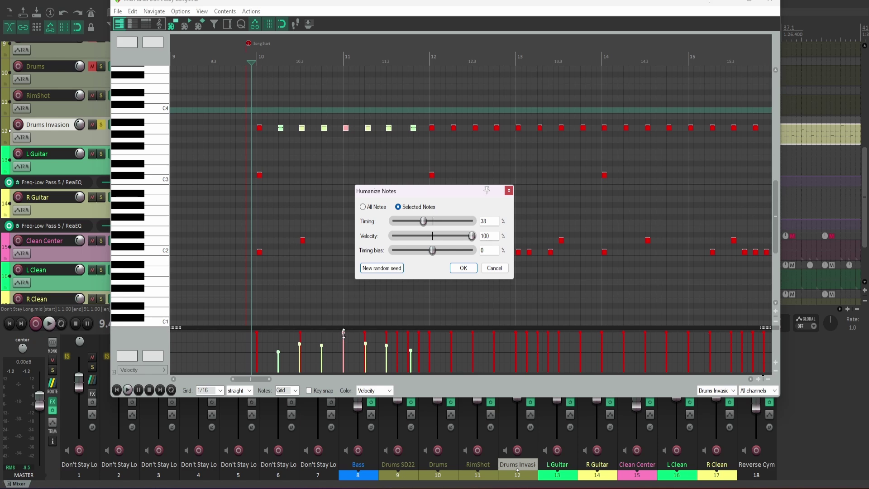
{"action": "left_click", "coordinate": [463, 268]}
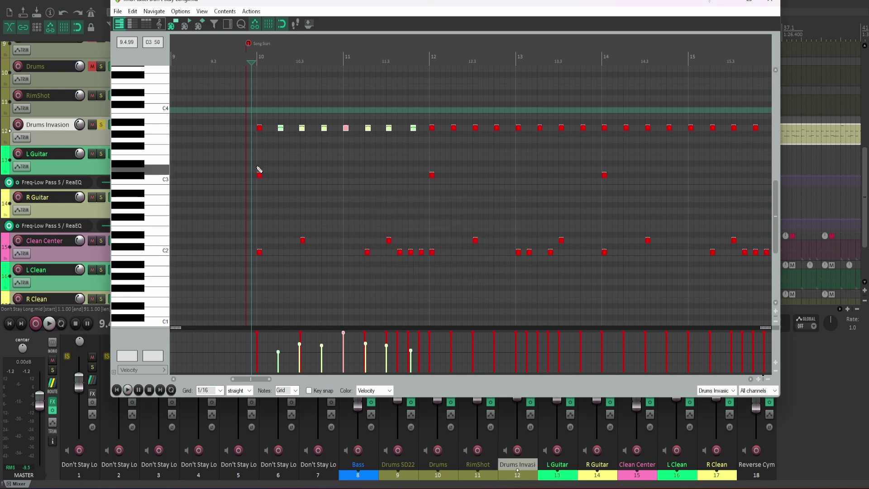
Step: Play the humanized A3 notes and undo their humanization and velocity reduction
{"action": "key", "text": "space"}
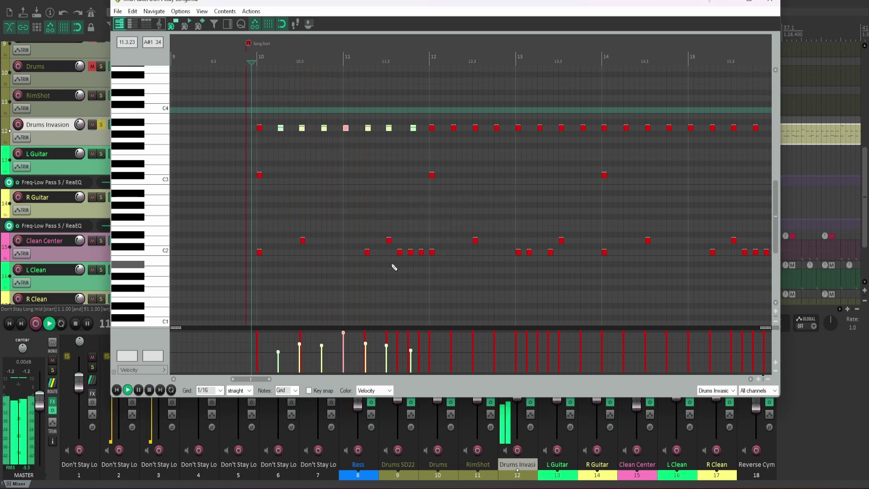
{"action": "key", "text": "space"}
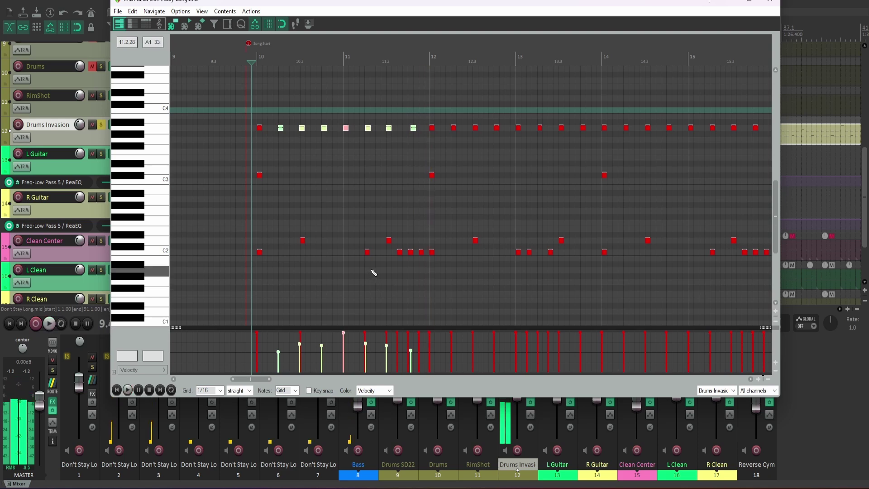
{"action": "key", "text": "ctrl+z"}
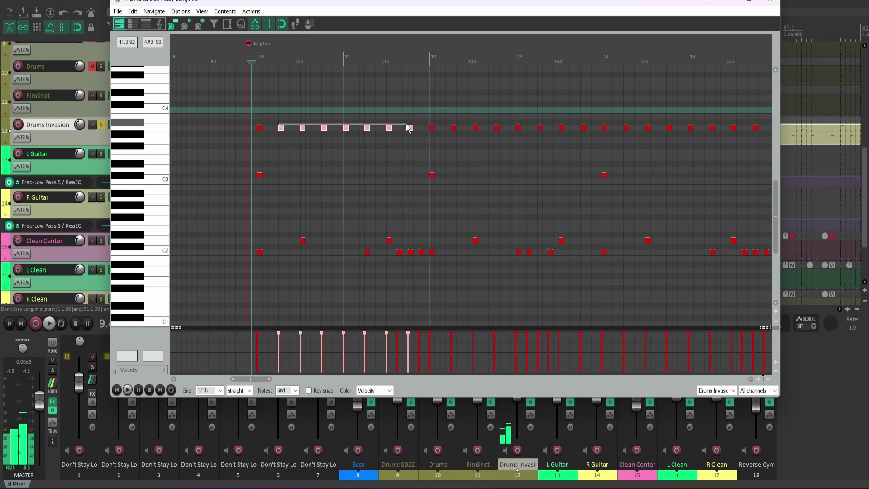
Step: Humanize the seven selected A3 notes at full strength, with both timing and velocity at 100%
{"action": "left_click", "coordinate": [205, 13]}
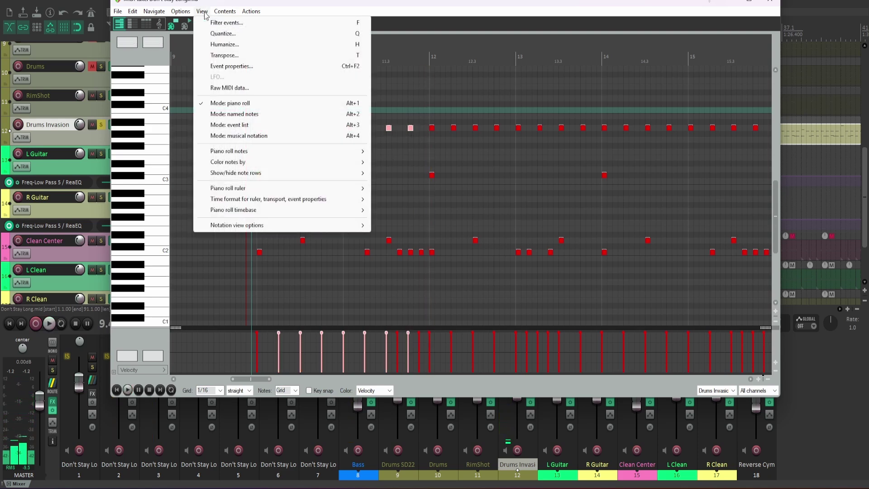
{"action": "left_click", "coordinate": [236, 45]}
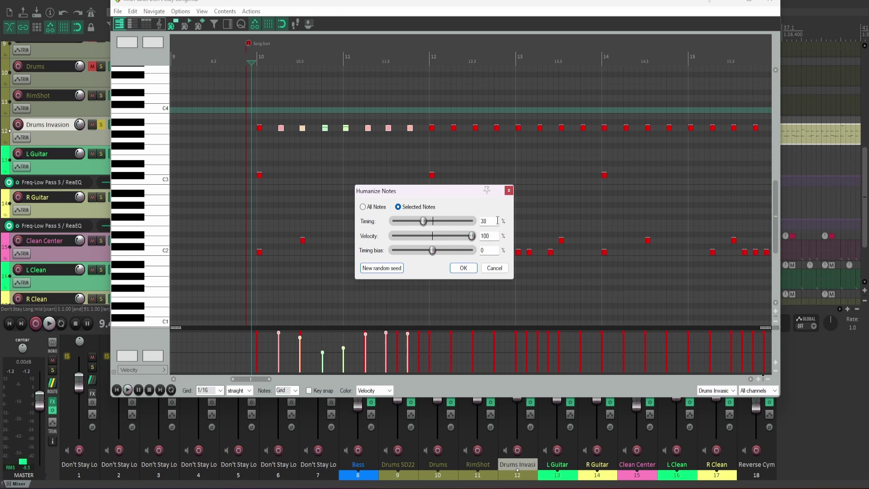
{"action": "left_click_drag", "start_coordinate": [423, 224], "coordinate": [433, 223]}
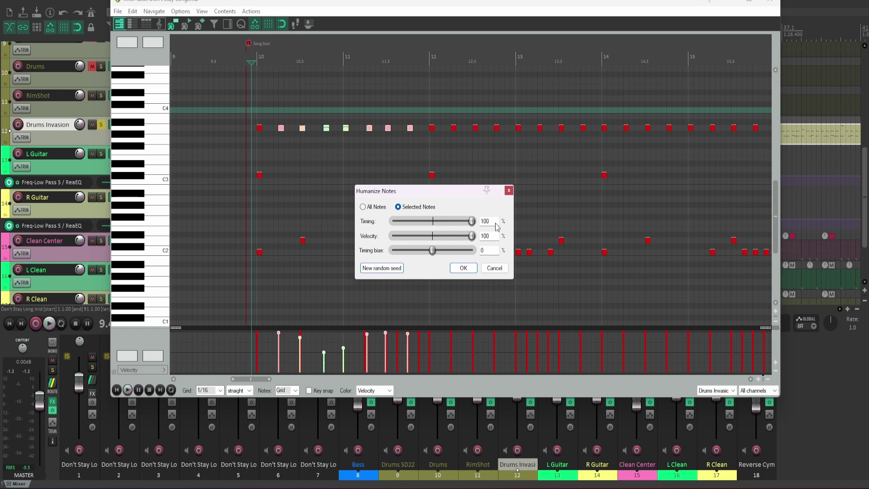
{"action": "left_click_drag", "start_coordinate": [439, 229], "coordinate": [327, 224]}
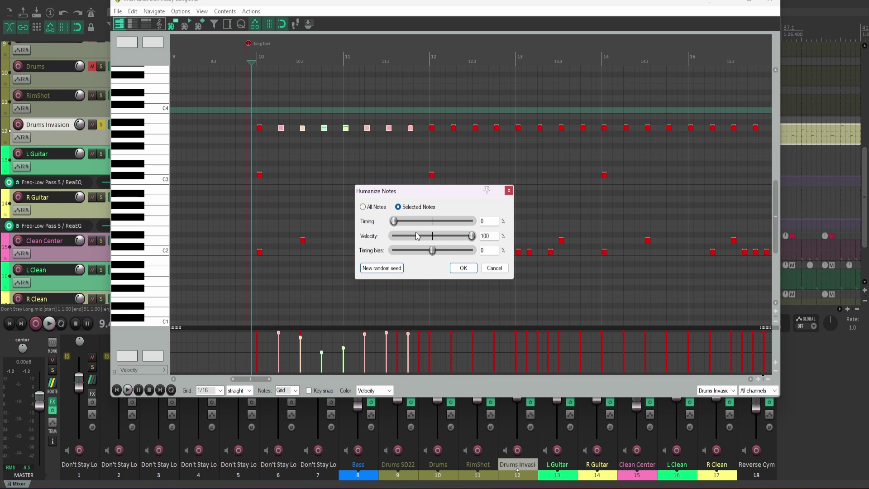
{"action": "left_click_drag", "start_coordinate": [394, 222], "coordinate": [537, 217]}
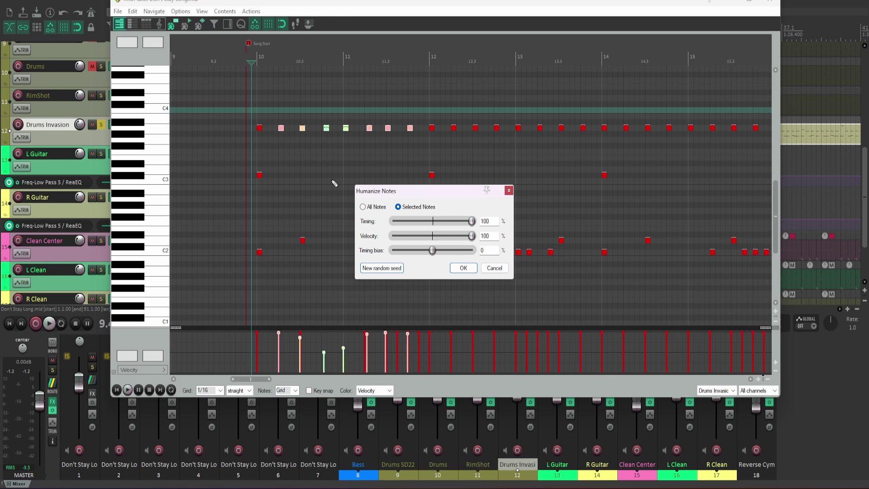
{"action": "left_click", "coordinate": [461, 269]}
Step: Play the fully humanized notes in bars 10 and 11 and undo the humanization
{"action": "key", "text": "space"}
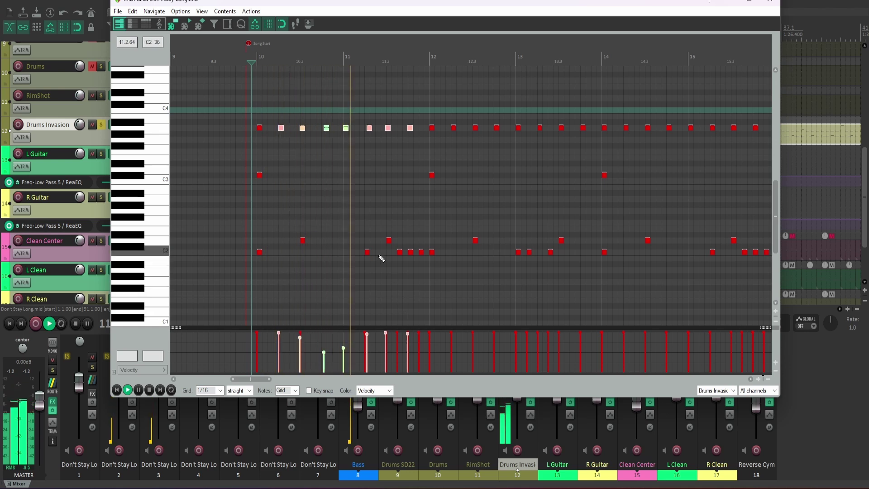
{"action": "key", "text": "space"}
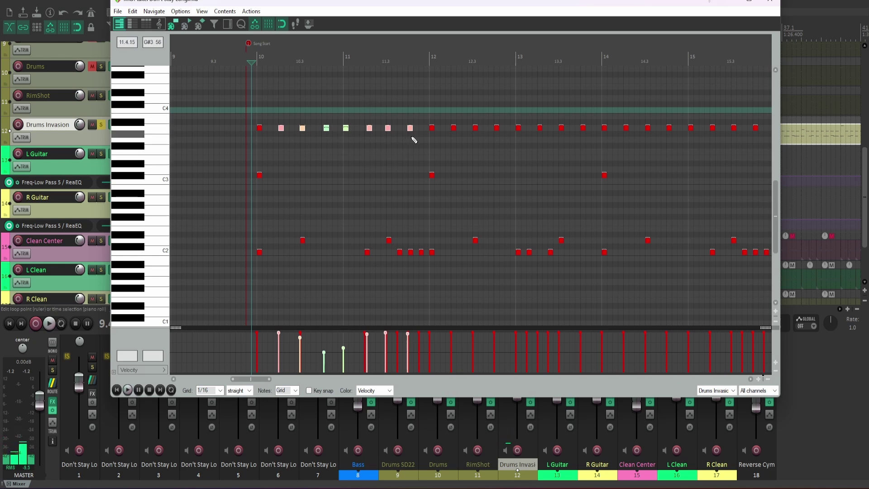
{"action": "left_click_drag", "start_coordinate": [415, 135], "coordinate": [277, 113]}
{"action": "left_click", "coordinate": [193, 12]}
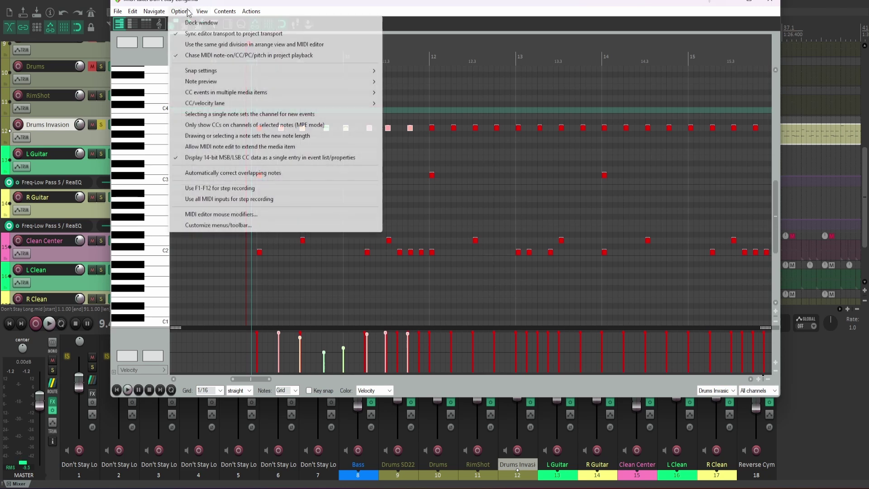
{"action": "left_click", "coordinate": [376, 175]}
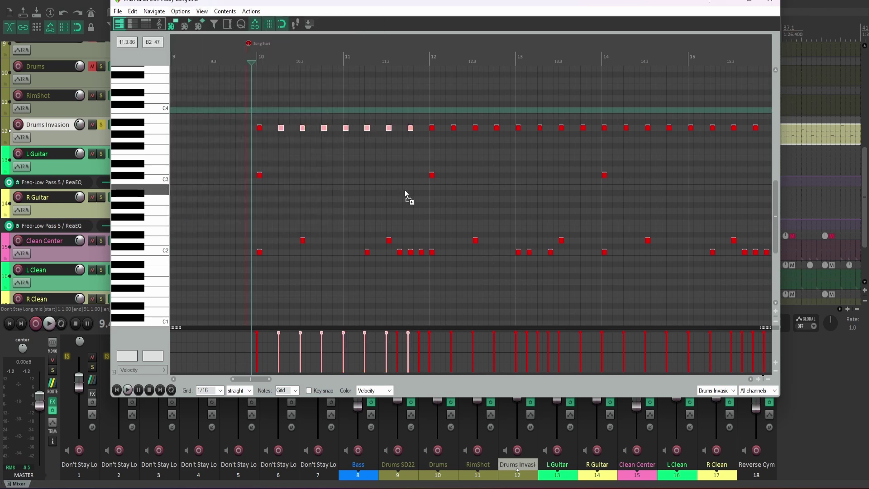
{"action": "left_click", "coordinate": [346, 156]}
{"action": "key", "text": "ctrl+z"}
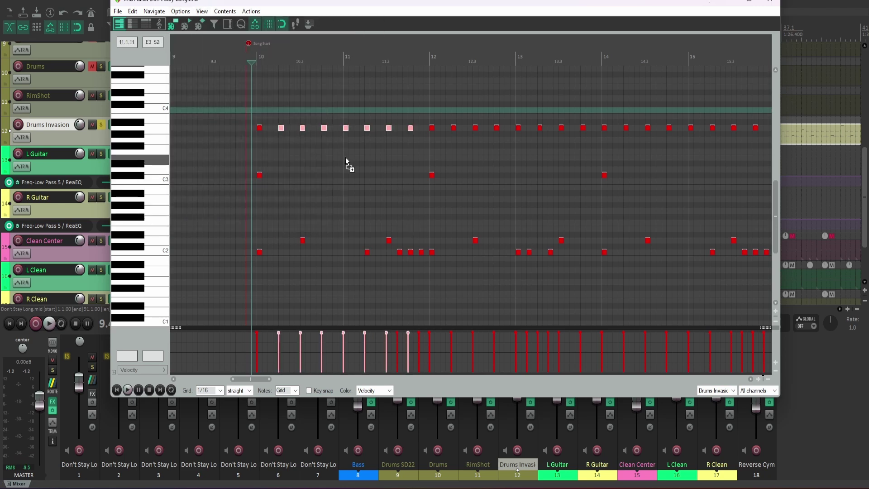
Step: Lower the velocity of the seven A3 notes between the bar 10 and bar 12 downbeats to about 101, and play the result
{"action": "key", "text": "space"}
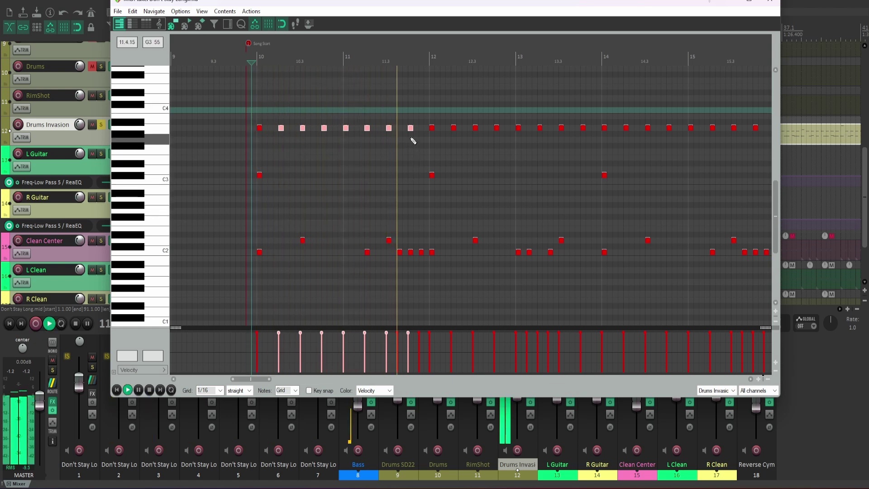
{"action": "key", "text": "space"}
{"action": "left_click_drag", "start_coordinate": [413, 135], "coordinate": [275, 110]}
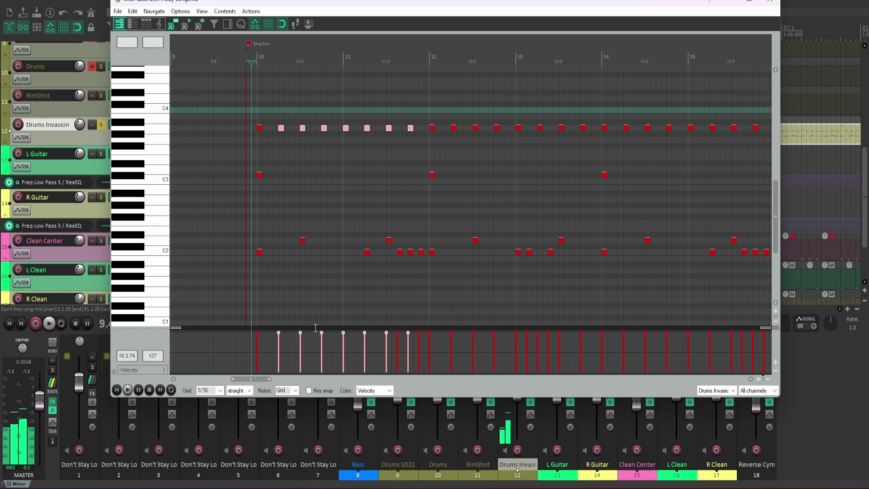
{"action": "left_click_drag", "start_coordinate": [322, 334], "coordinate": [322, 339]}
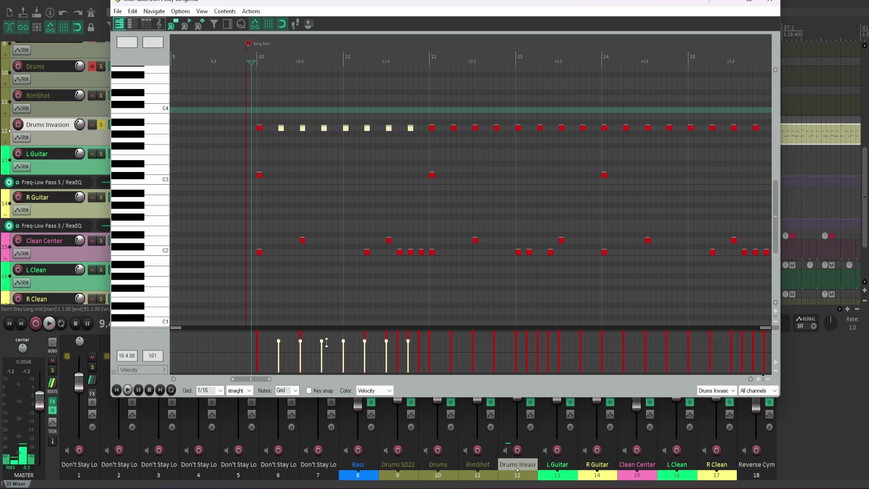
{"action": "key", "text": "space"}
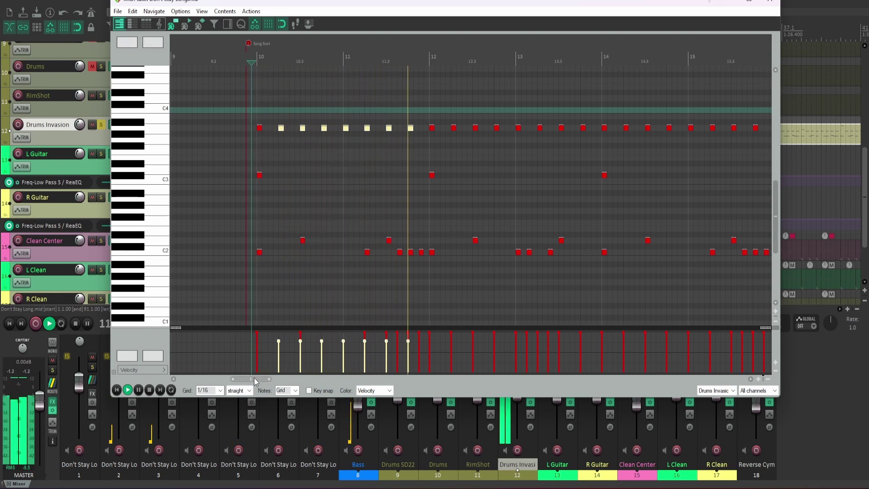
Step: Stop playback and slightly lower the velocity of the seven A3 notes between the bar 12 and bar 14 downbeats
{"action": "left_click_drag", "start_coordinate": [251, 378], "coordinate": [263, 382]}
{"action": "key", "text": "space"}
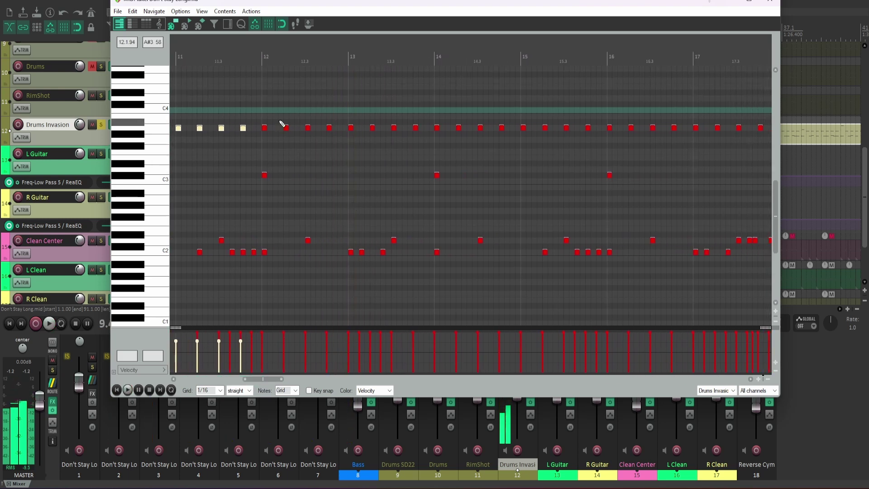
{"action": "left_click_drag", "start_coordinate": [284, 119], "coordinate": [429, 153]}
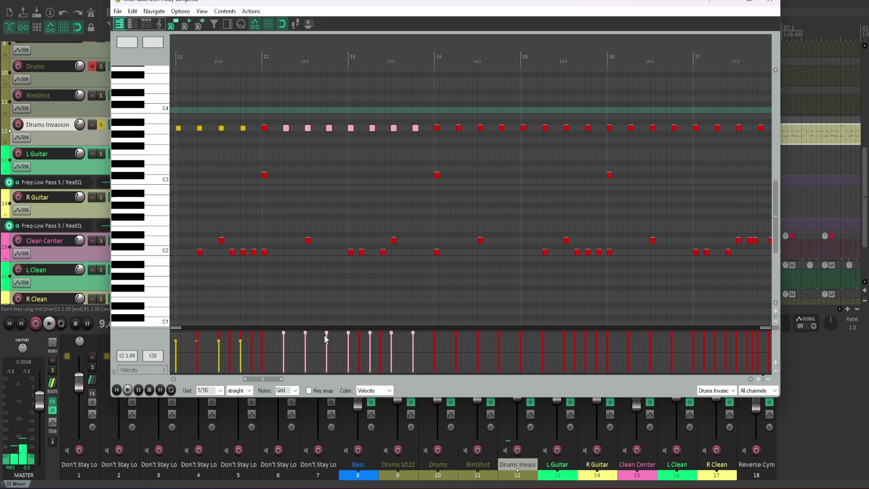
{"action": "left_click_drag", "start_coordinate": [327, 334], "coordinate": [329, 338]}
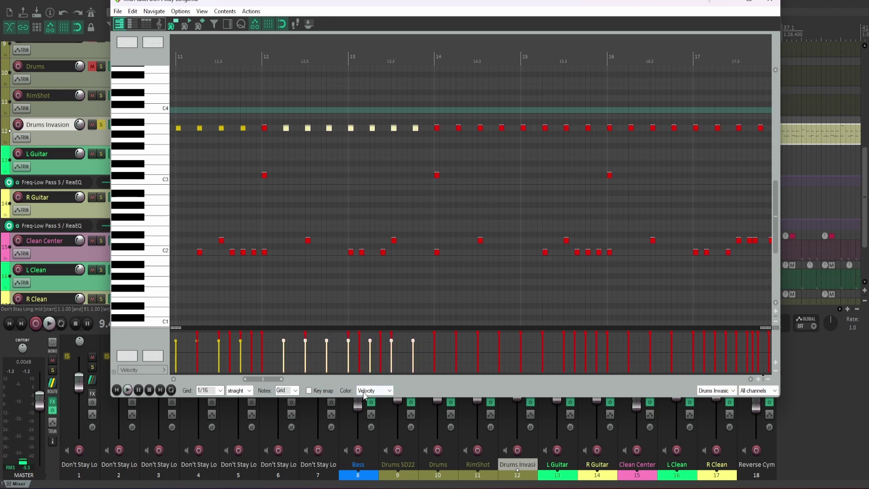
Step: Slightly lower the velocity of the seven A3 notes between the bar 14 and bar 16 downbeats, and play the edited pattern
{"action": "left_click_drag", "start_coordinate": [267, 379], "coordinate": [276, 380]}
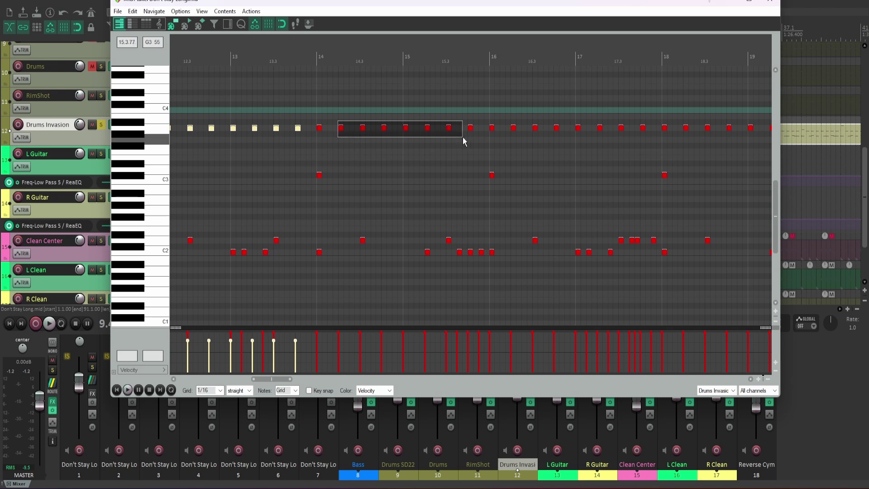
{"action": "left_click_drag", "start_coordinate": [462, 137], "coordinate": [473, 138]}
{"action": "key", "text": "space"}
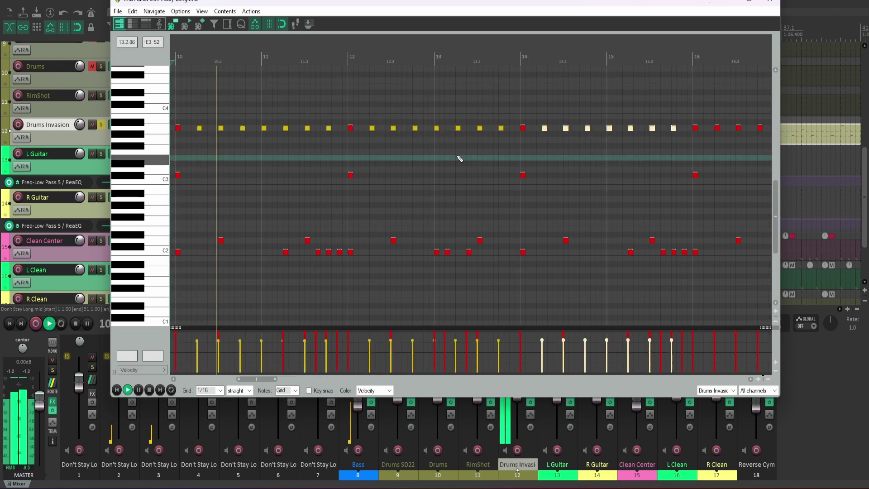
{"action": "left_click", "coordinate": [526, 152]}
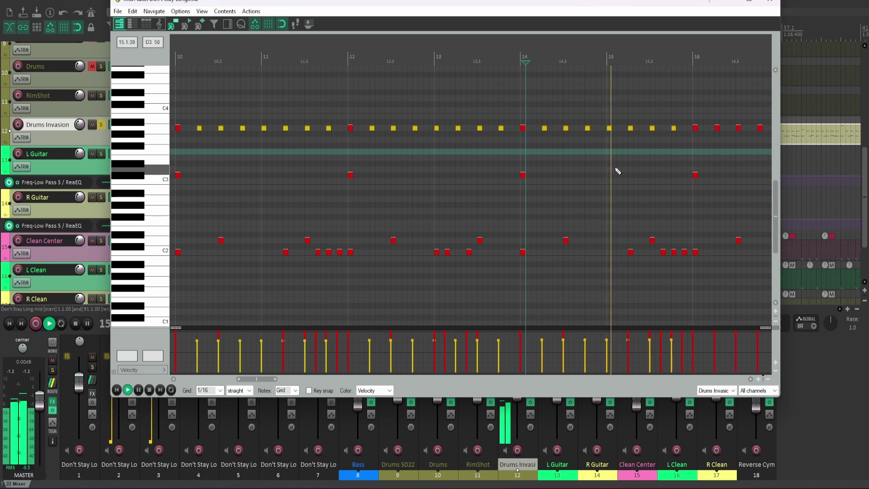
{"action": "key", "text": "space"}
Step: Slightly lower the velocity of the A3 notes from bar 16 up to bar 20, leaving out the downbeats of bars 16 and 18
{"action": "left_click_drag", "start_coordinate": [257, 380], "coordinate": [291, 386]}
{"action": "left_click_drag", "start_coordinate": [238, 118], "coordinate": [385, 138]}
{"action": "left_click_drag", "start_coordinate": [308, 333], "coordinate": [311, 341]}
{"action": "left_click_drag", "start_coordinate": [410, 119], "coordinate": [558, 138]}
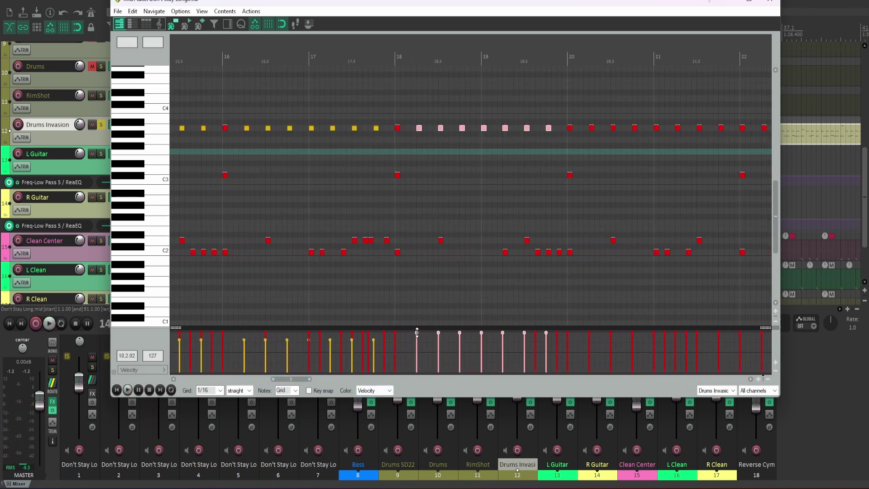
{"action": "left_click_drag", "start_coordinate": [417, 333], "coordinate": [417, 342]}
Step: Play the drum pattern from within bar 20 to check the part that follows the edited notes
{"action": "key", "text": "space"}
{"action": "scroll", "coordinate": [465, 148], "scroll_direction": "down", "scroll_amount": 6}
{"action": "left_click", "coordinate": [466, 147]}
{"action": "scroll", "coordinate": [453, 143], "scroll_direction": "up", "scroll_amount": 5}
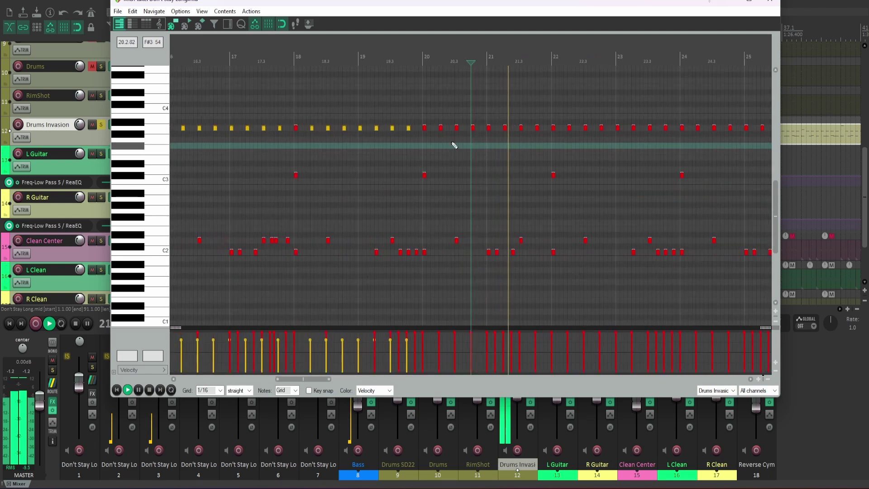
{"action": "key", "text": "space"}
Step: Slightly lower the velocity of the A3 notes from bar 20 up to bar 26, leaving out the downbeats of bars 20, 22 and 24
{"action": "left_click_drag", "start_coordinate": [433, 119], "coordinate": [543, 138]}
{"action": "left_click_drag", "start_coordinate": [564, 120], "coordinate": [674, 142]}
{"action": "scroll", "coordinate": [676, 150], "scroll_direction": "down", "scroll_amount": 4}
{"action": "left_click_drag", "start_coordinate": [594, 175], "coordinate": [658, 188]}
{"action": "left_click_drag", "start_coordinate": [535, 334], "coordinate": [534, 341]}
Step: Play the drum part from the bar 26 downbeat to hear the section where the pattern changes
{"action": "key", "text": "space"}
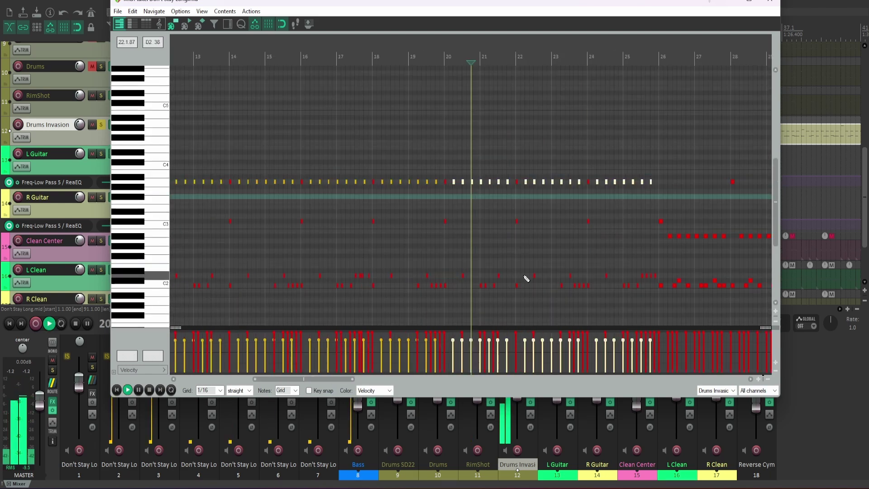
{"action": "left_click", "coordinate": [661, 183]}
{"action": "scroll", "coordinate": [662, 183], "scroll_direction": "up", "scroll_amount": 5}
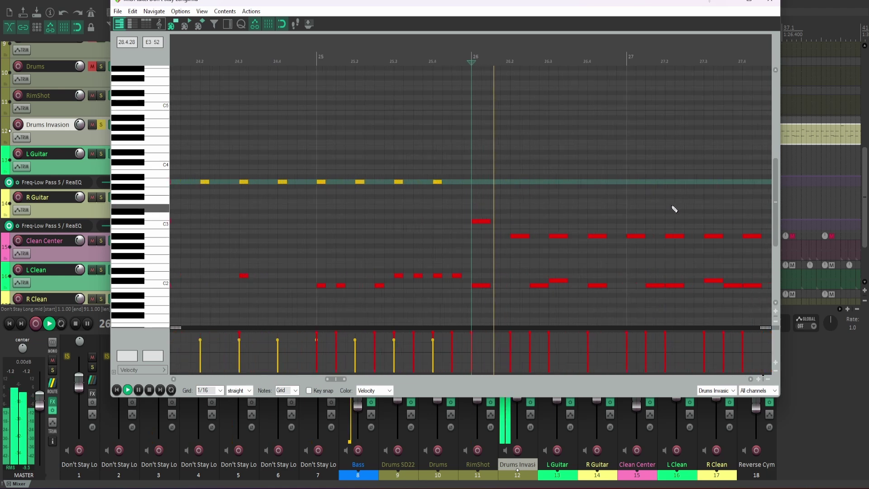
{"action": "scroll", "coordinate": [588, 236], "scroll_direction": "down", "scroll_amount": 2}
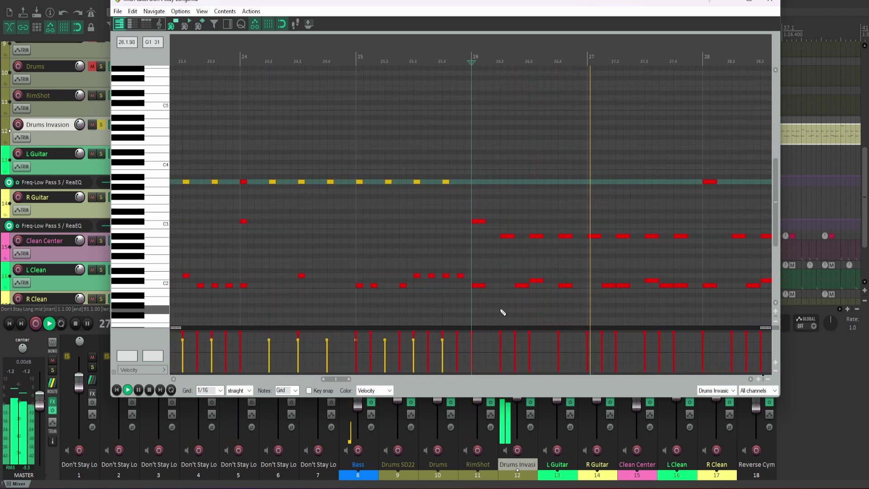
{"action": "key", "text": "space"}
Step: Audition the C#2 note on beat 3 of bar 26 and play the drum pattern from the bar 26 downbeat
{"action": "left_click_drag", "start_coordinate": [332, 381], "coordinate": [352, 382]}
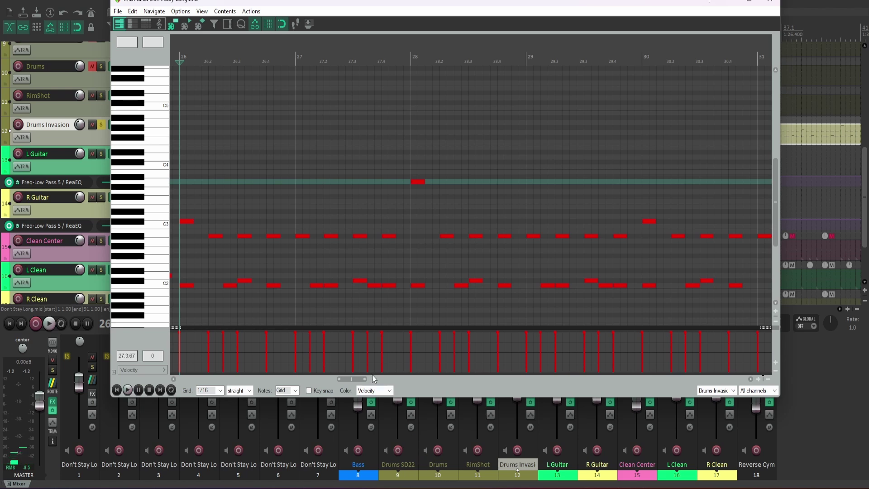
{"action": "left_click_drag", "start_coordinate": [354, 382], "coordinate": [352, 381]}
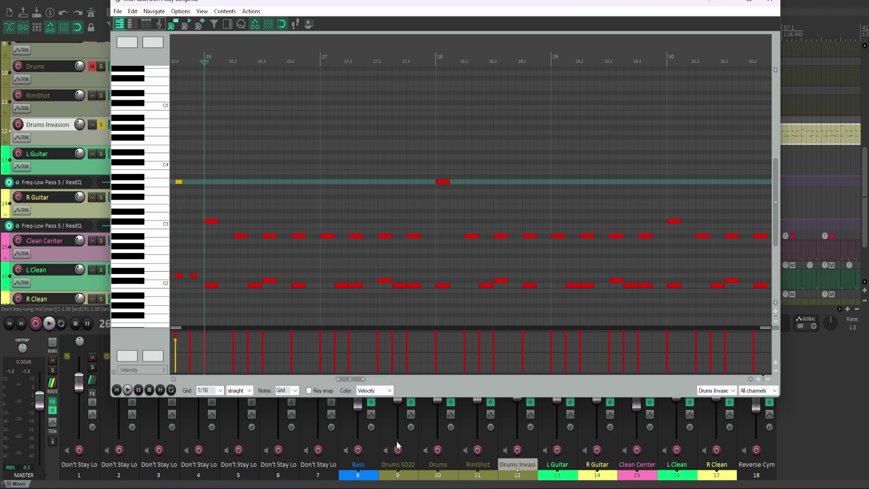
{"action": "left_click", "coordinate": [267, 281]}
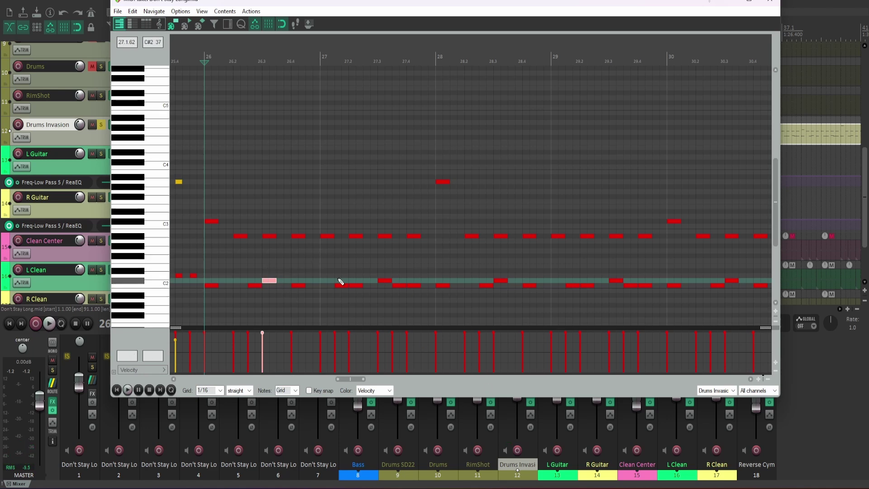
{"action": "left_click", "coordinate": [269, 281]}
{"action": "left_click", "coordinate": [268, 280]}
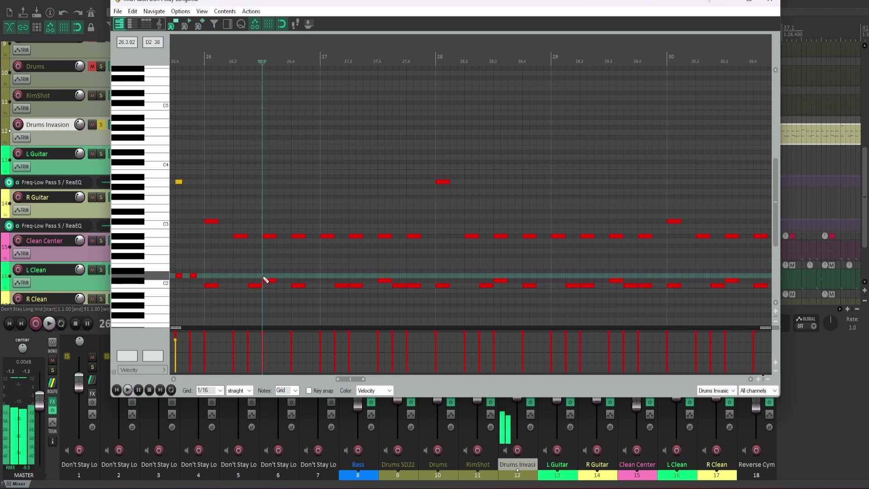
{"action": "left_click", "coordinate": [208, 199]}
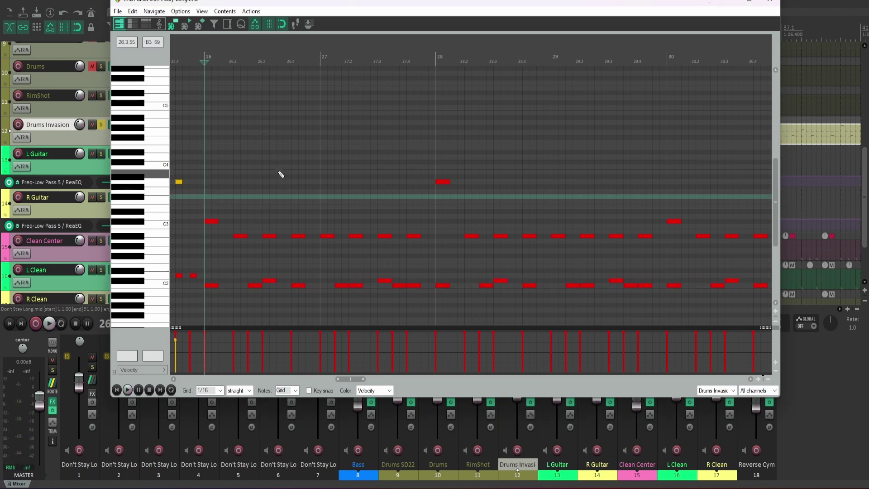
{"action": "key", "text": "space"}
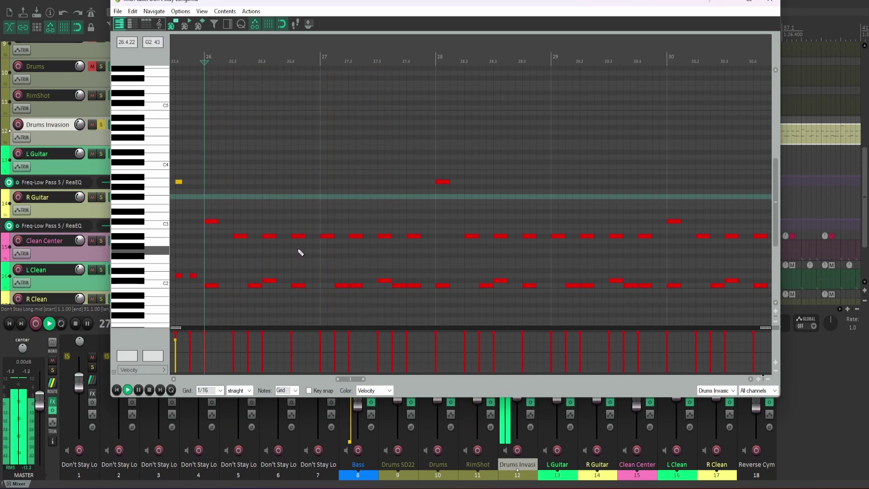
{"action": "key", "text": "space"}
Step: Lower the velocity of the A#2 notes in bars 26 and 27 to about 94, playing from bar 26 to judge the level
{"action": "left_click_drag", "start_coordinate": [239, 224], "coordinate": [429, 251]}
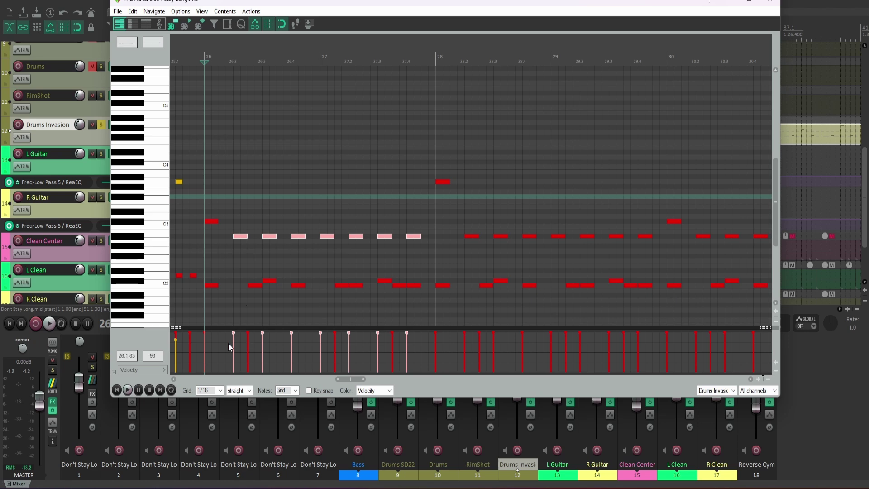
{"action": "left_click_drag", "start_coordinate": [235, 333], "coordinate": [240, 342]}
{"action": "key", "text": "space"}
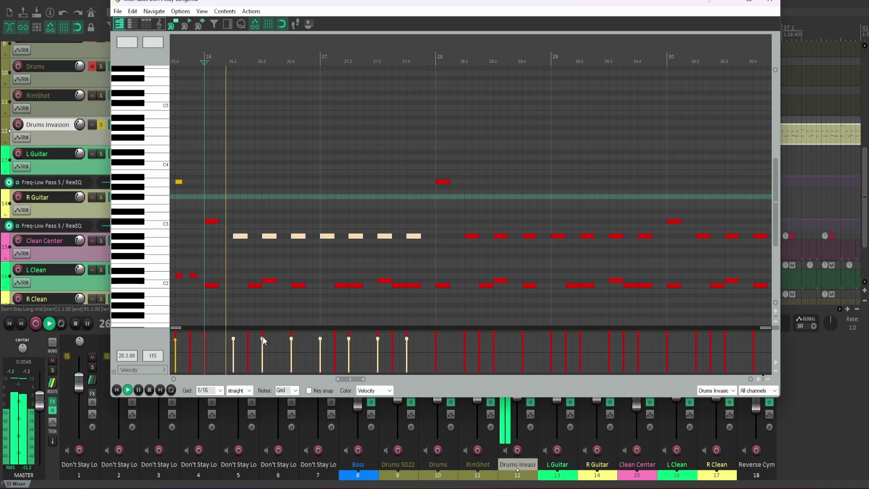
{"action": "key", "text": "space"}
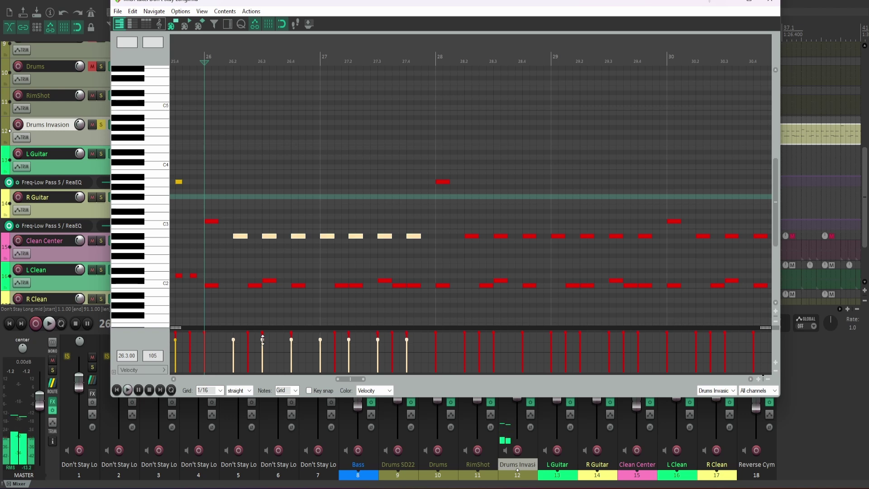
{"action": "key", "text": "space"}
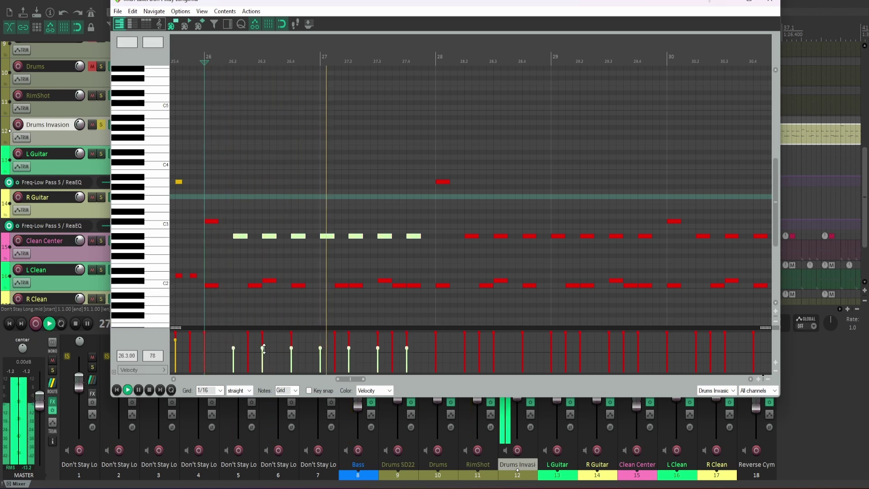
{"action": "left_click_drag", "start_coordinate": [263, 341], "coordinate": [265, 345]}
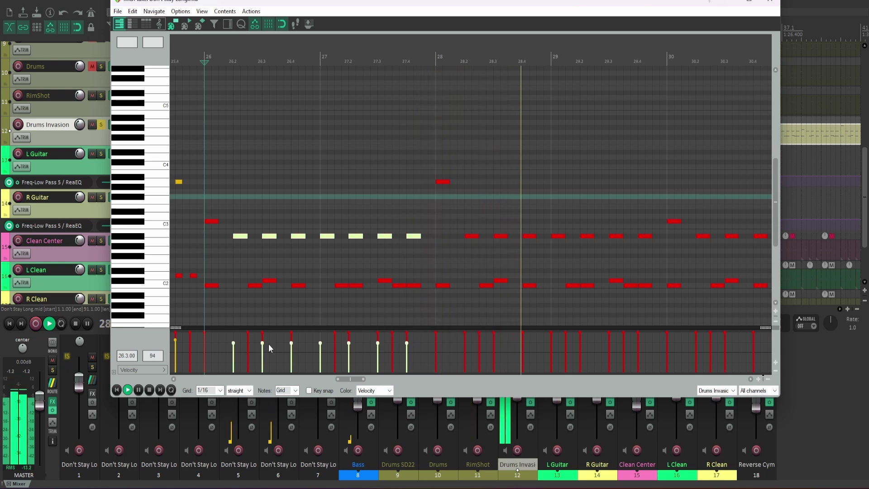
{"action": "key", "text": "space"}
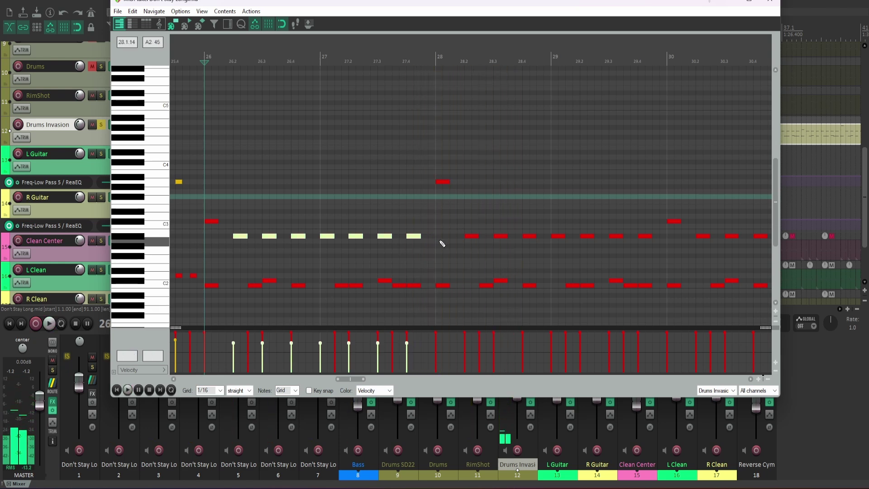
Step: Humanize the selected A#2 notes of bars 26 and 27 with timing at 0% and velocity at 51%, and play the result
{"action": "left_click_drag", "start_coordinate": [422, 242], "coordinate": [237, 227]}
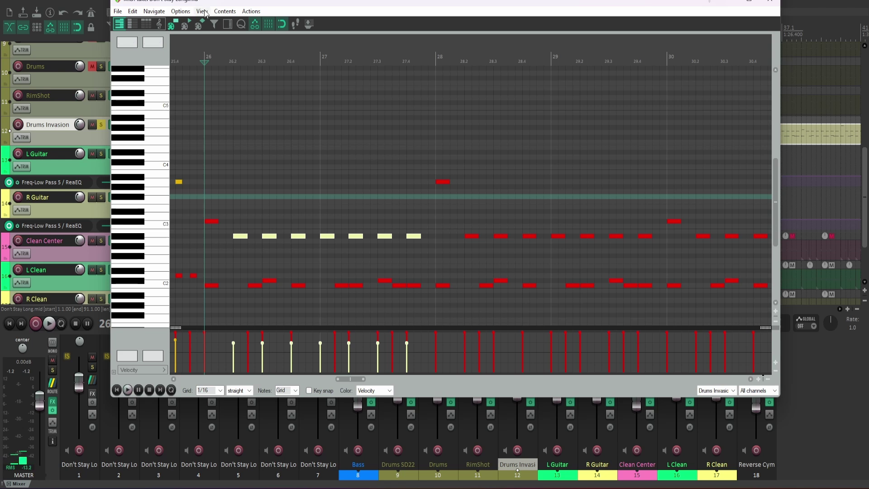
{"action": "left_click", "coordinate": [181, 11]}
{"action": "left_click", "coordinate": [202, 11]}
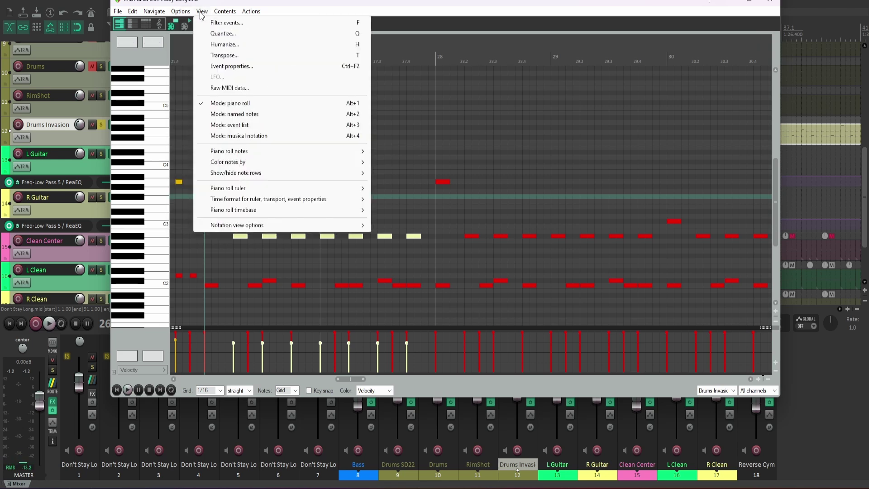
{"action": "left_click", "coordinate": [225, 44]}
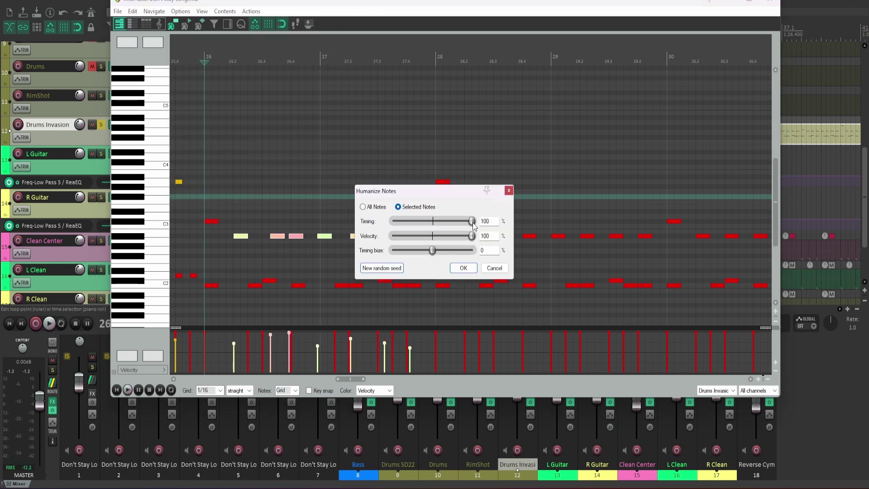
{"action": "left_click_drag", "start_coordinate": [472, 223], "coordinate": [314, 226]}
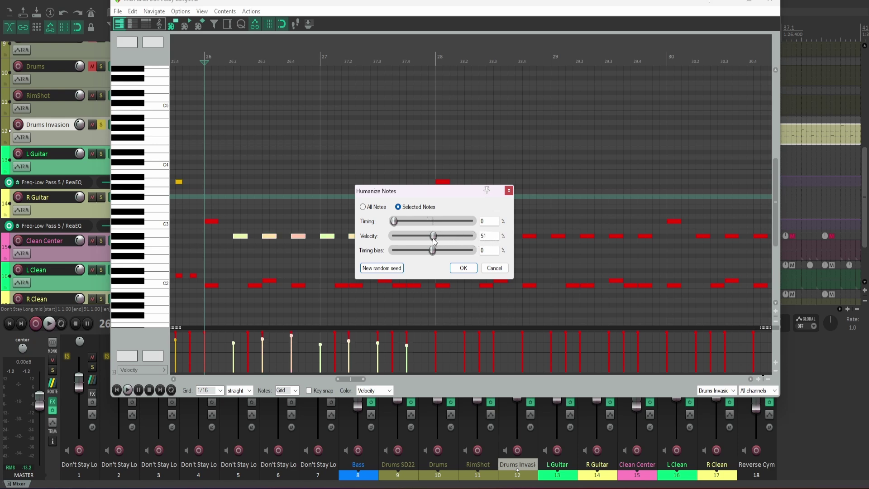
{"action": "left_click", "coordinate": [471, 271]}
{"action": "key", "text": "space"}
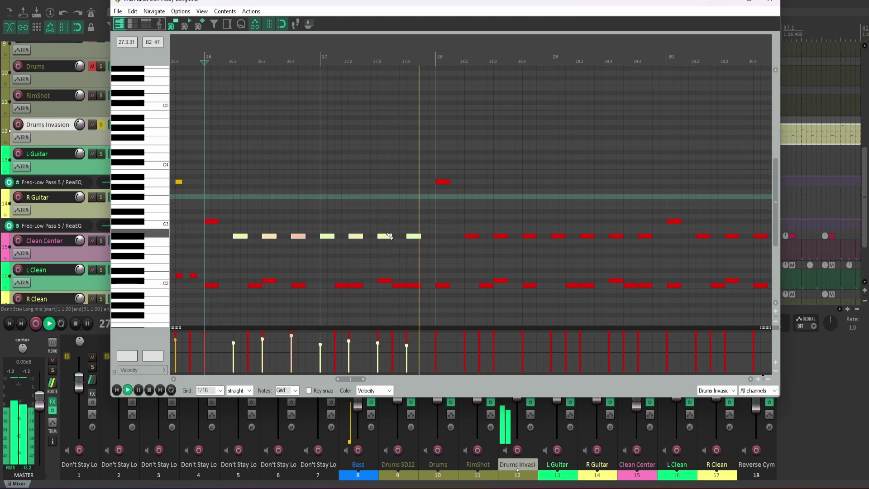
{"action": "scroll", "coordinate": [389, 236], "scroll_direction": "down", "scroll_amount": 2}
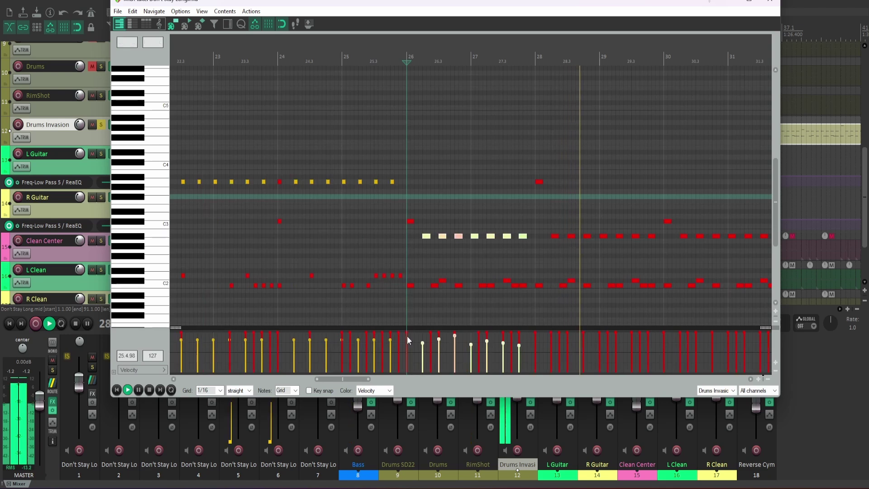
{"action": "key", "text": "space"}
Step: Unsolo the Drums Invasion track and play the full mix from bar 26
{"action": "left_click_drag", "start_coordinate": [333, 383], "coordinate": [344, 382]}
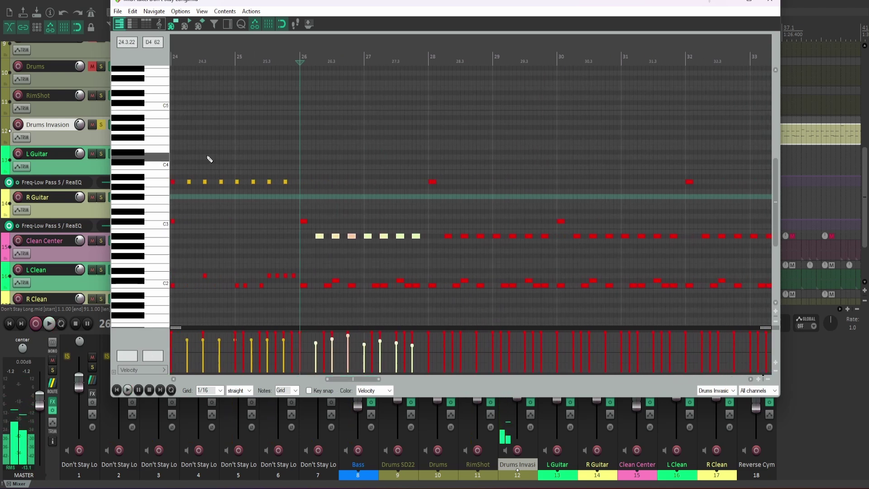
{"action": "left_click", "coordinate": [101, 125]}
{"action": "key", "text": "space"}
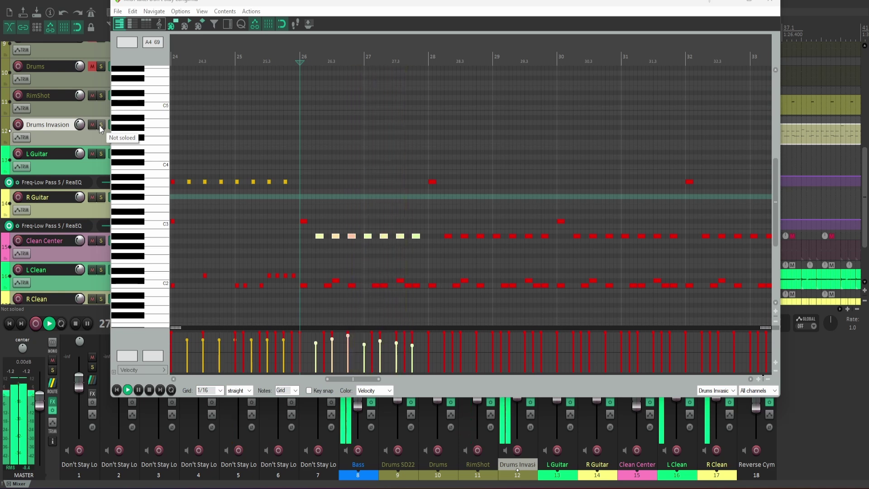
{"action": "key", "text": "space"}
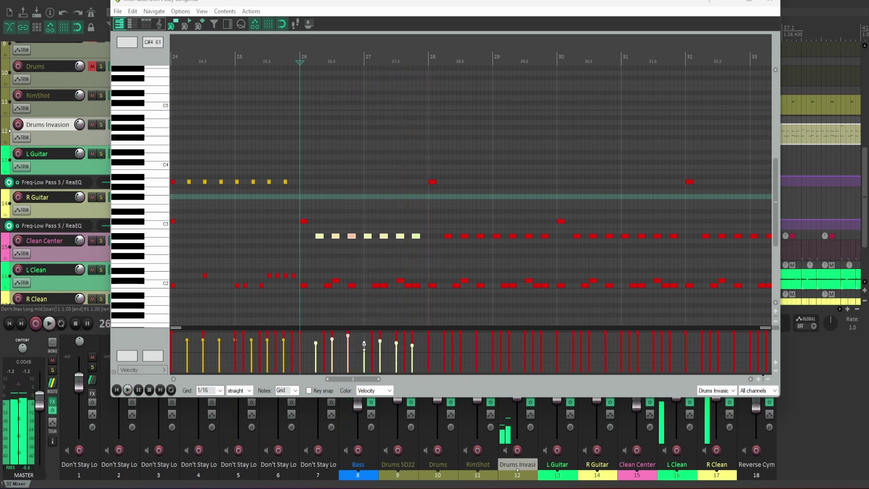
Step: Slightly raise the velocity of the humanized A#2 notes in bars 26 and 27 and check them in the mix
{"action": "left_click_drag", "start_coordinate": [364, 345], "coordinate": [364, 344]}
{"action": "key", "text": "space"}
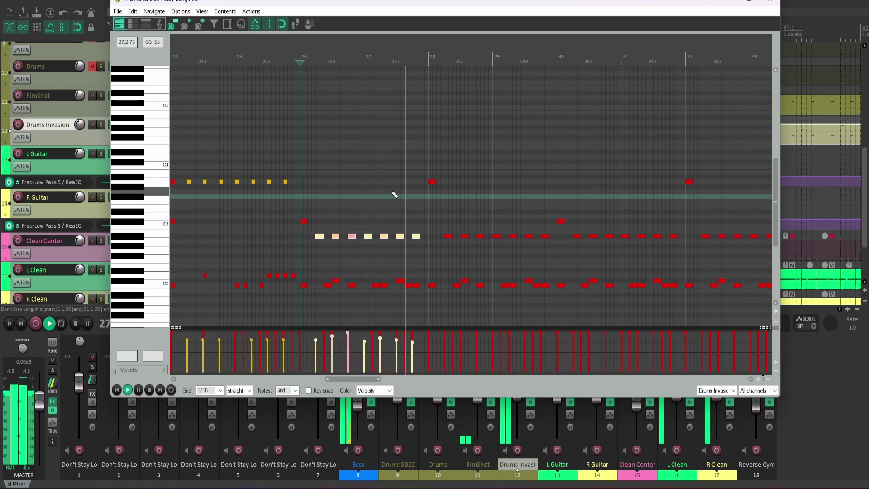
{"action": "key", "text": "space"}
Step: Humanize the A#2 notes from bar 28 through bar 33 with timing at 0% and velocity at 51%
{"action": "scroll", "coordinate": [454, 224], "scroll_direction": "down", "scroll_amount": 2}
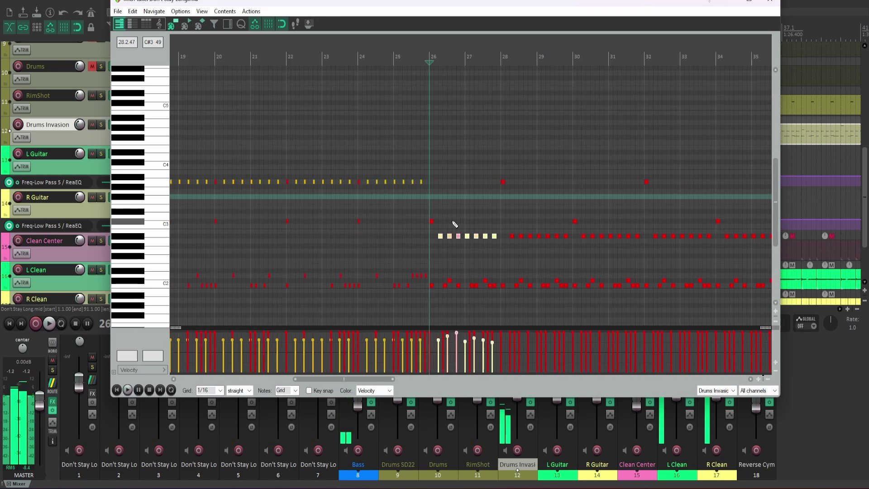
{"action": "scroll", "coordinate": [561, 287], "scroll_direction": "up", "scroll_amount": 3}
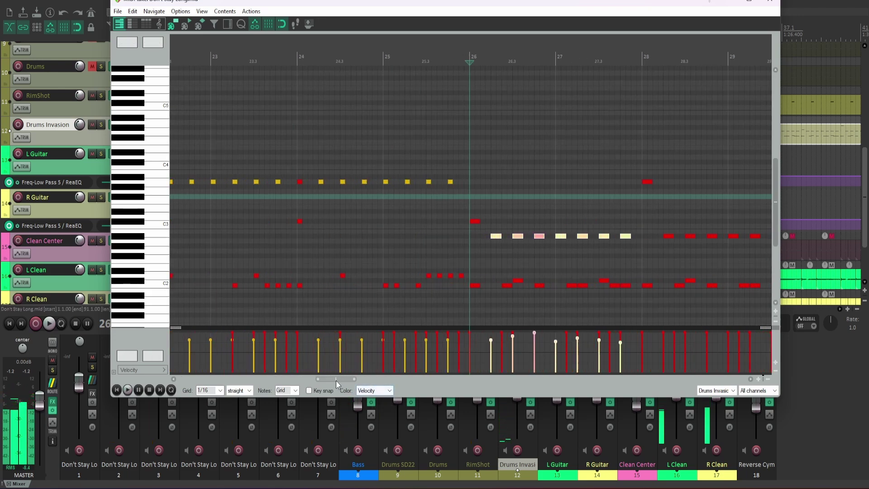
{"action": "left_click_drag", "start_coordinate": [337, 380], "coordinate": [369, 388]}
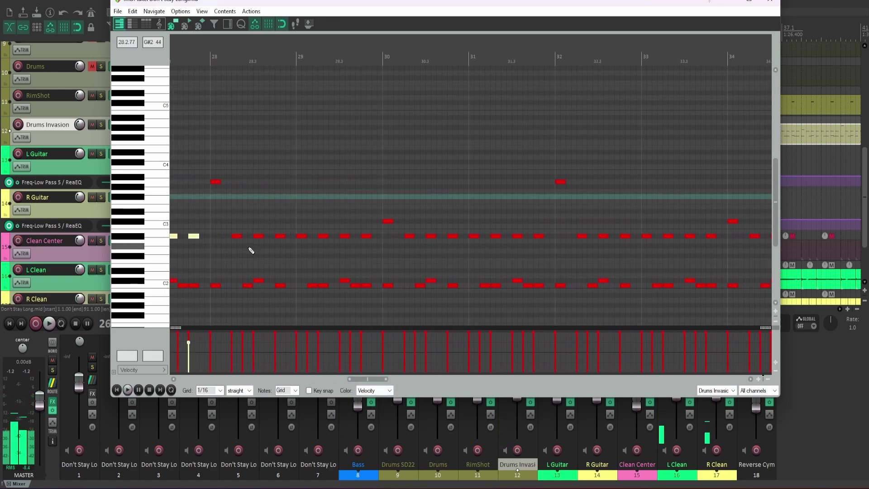
{"action": "left_click_drag", "start_coordinate": [237, 231], "coordinate": [261, 241]}
{"action": "left_click_drag", "start_coordinate": [368, 244], "coordinate": [715, 250]}
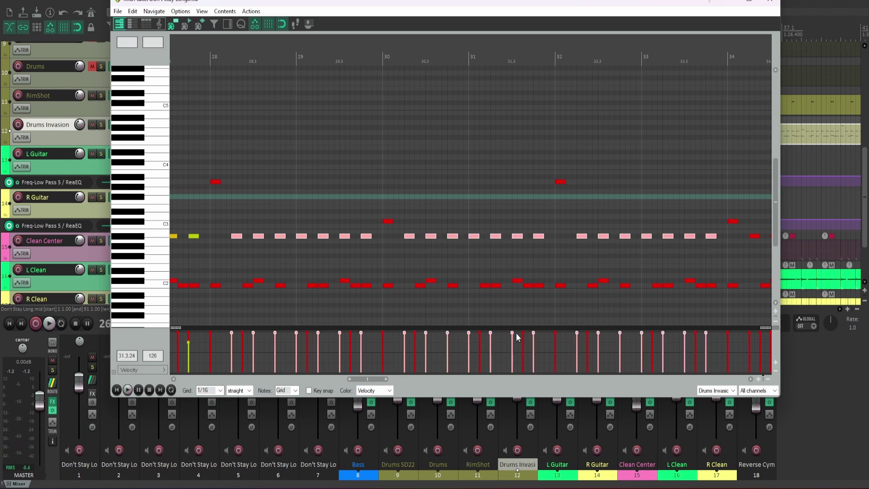
{"action": "left_click", "coordinate": [201, 12]}
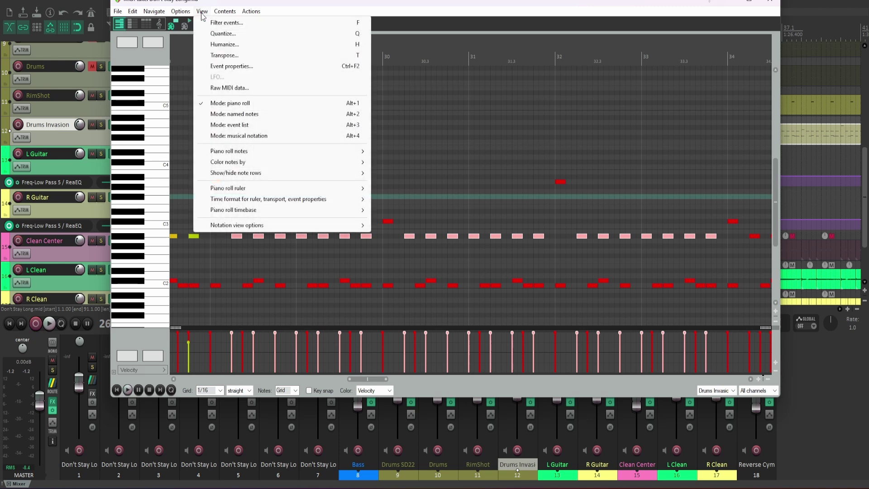
{"action": "left_click", "coordinate": [230, 34]}
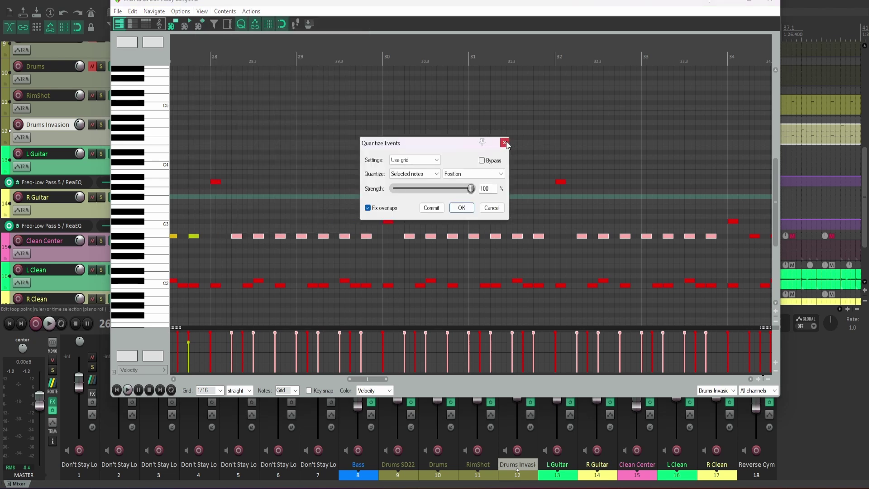
{"action": "left_click", "coordinate": [504, 143]}
{"action": "left_click", "coordinate": [242, 24]}
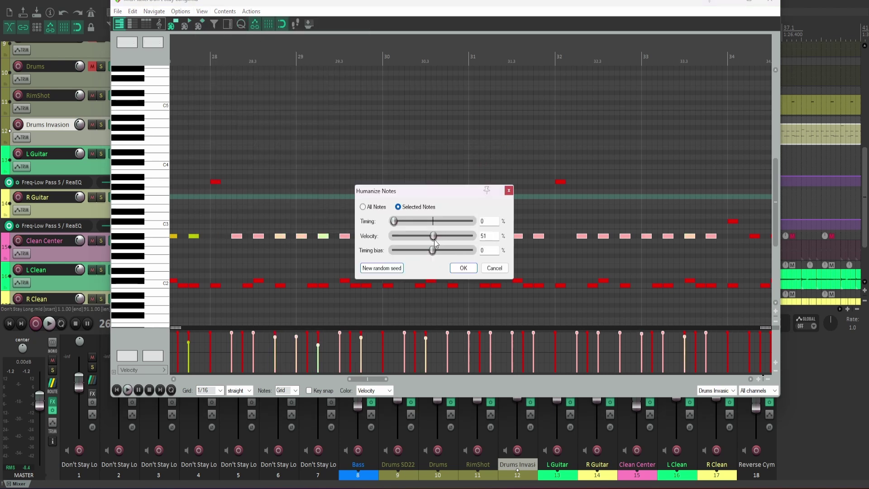
{"action": "left_click", "coordinate": [464, 268]}
Step: Play the full mix from bar 26 to hear the humanized A#2 notes and clear the note selection
{"action": "key", "text": "space"}
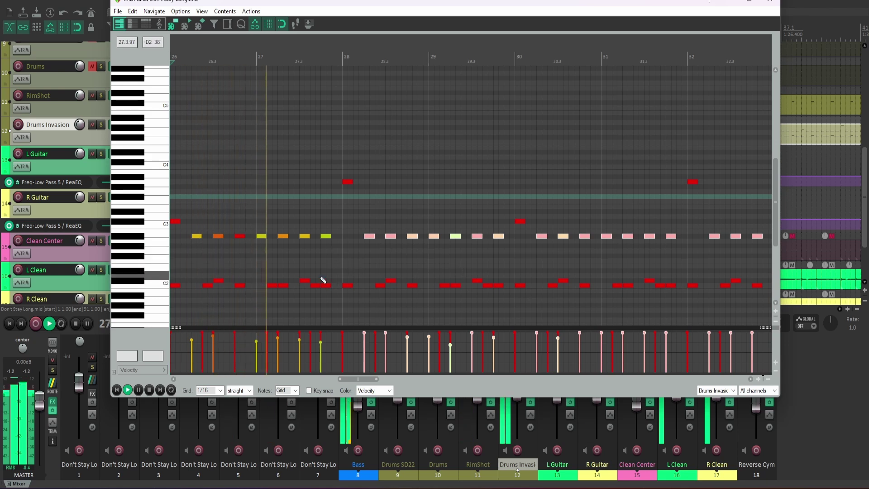
{"action": "left_click", "coordinate": [437, 173]}
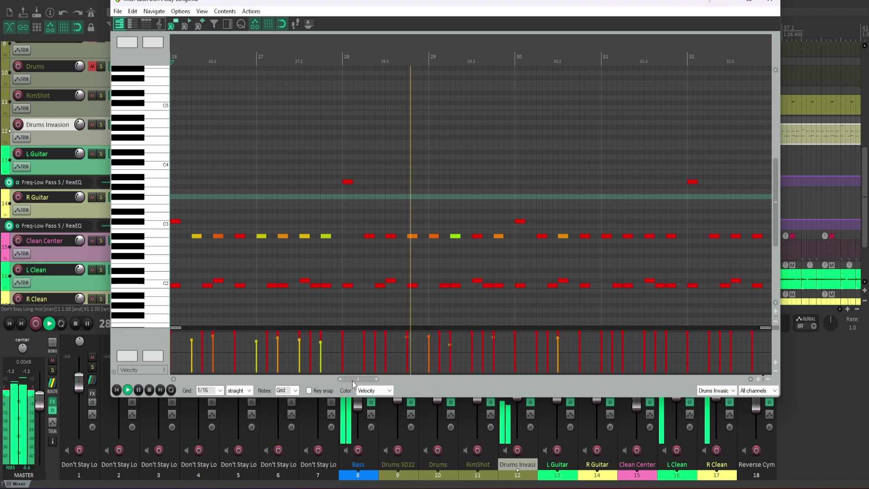
{"action": "mouse_move", "coordinate": [352, 382]}
{"action": "left_mouse_down"}
{"action": "mouse_move", "coordinate": [396, 382]}
{"action": "mouse_move", "coordinate": [365, 379]}
{"action": "left_mouse_up"}
{"action": "scroll", "coordinate": [399, 294], "scroll_direction": "down", "scroll_amount": 4}
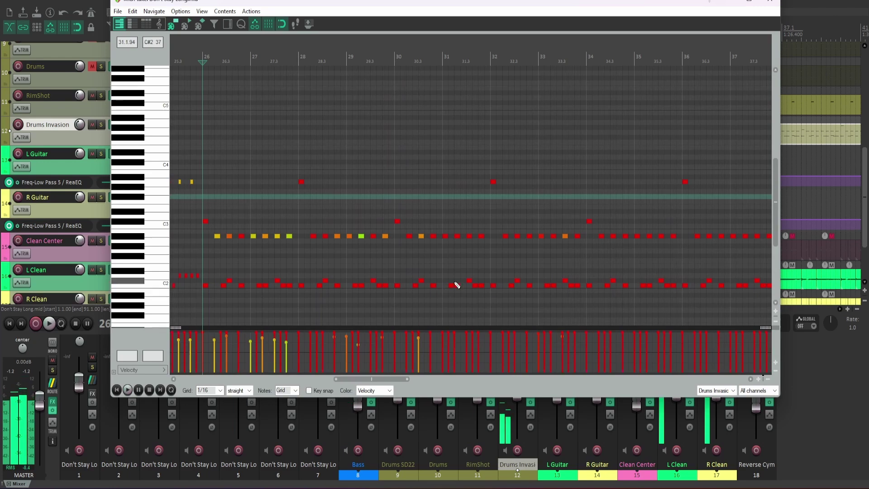
{"action": "key", "text": "space"}
Step: Slightly lower the velocity of the A#2 notes from bar 30 through bar 35, taking the loudest ones to about 109
{"action": "scroll", "coordinate": [488, 265], "scroll_direction": "up", "scroll_amount": 4}
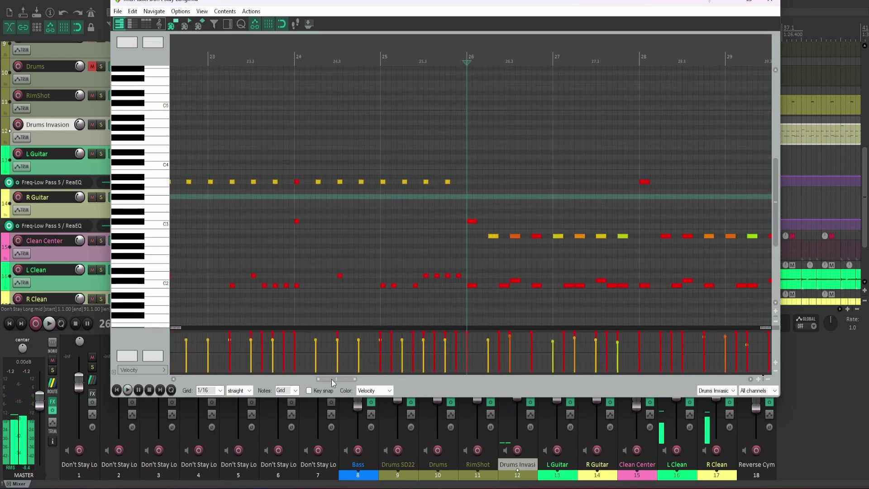
{"action": "left_click_drag", "start_coordinate": [332, 379], "coordinate": [377, 382]}
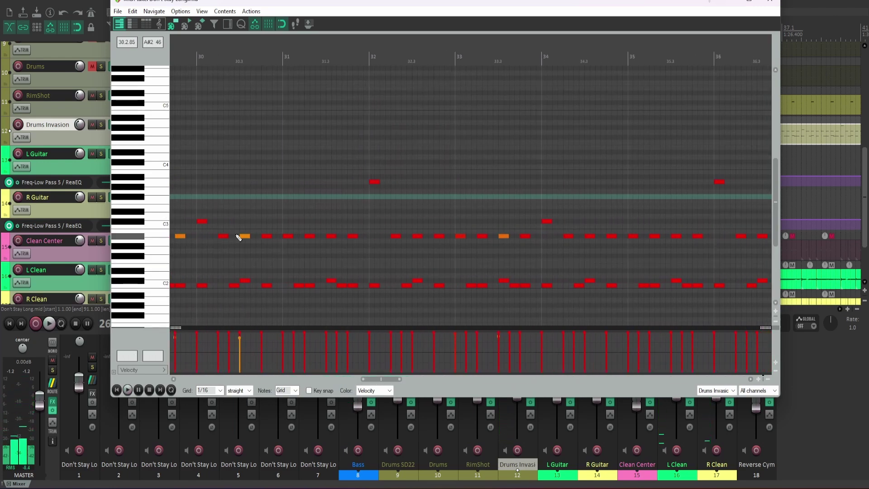
{"action": "left_click_drag", "start_coordinate": [229, 238], "coordinate": [705, 245]}
{"action": "left_click_drag", "start_coordinate": [520, 334], "coordinate": [522, 338]}
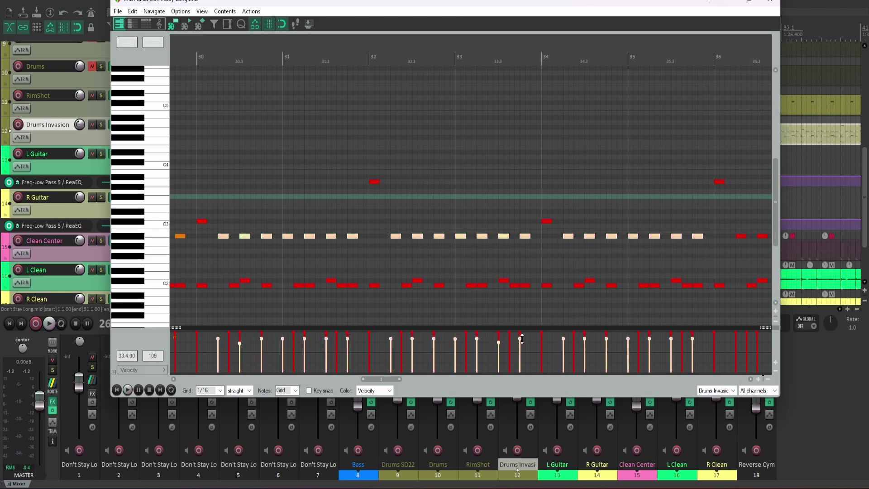
Step: Humanize the selected A#2 notes from bar 30 through bar 35 with timing at 0% and velocity at 51%, checking them in playback
{"action": "left_click", "coordinate": [202, 11]}
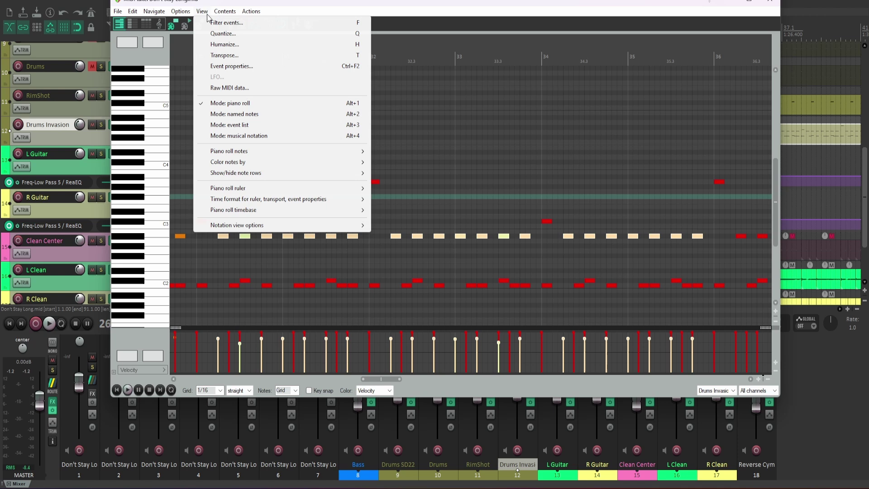
{"action": "left_click", "coordinate": [213, 43]}
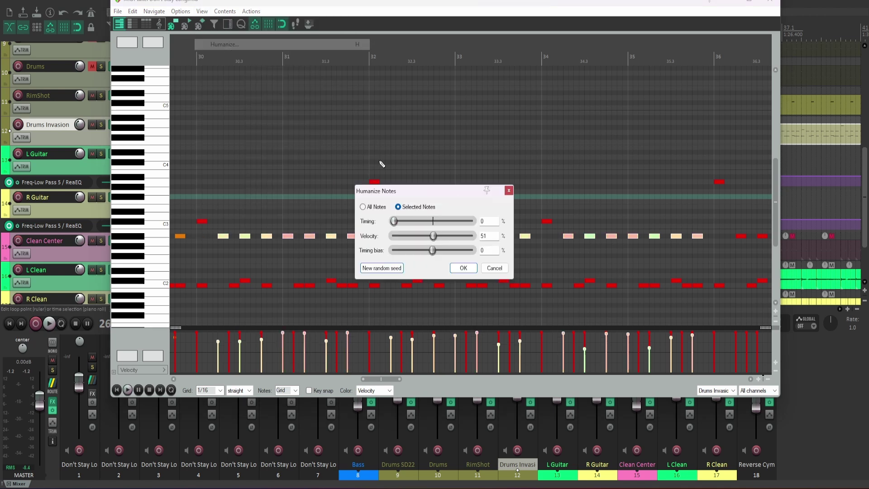
{"action": "left_click", "coordinate": [463, 267]}
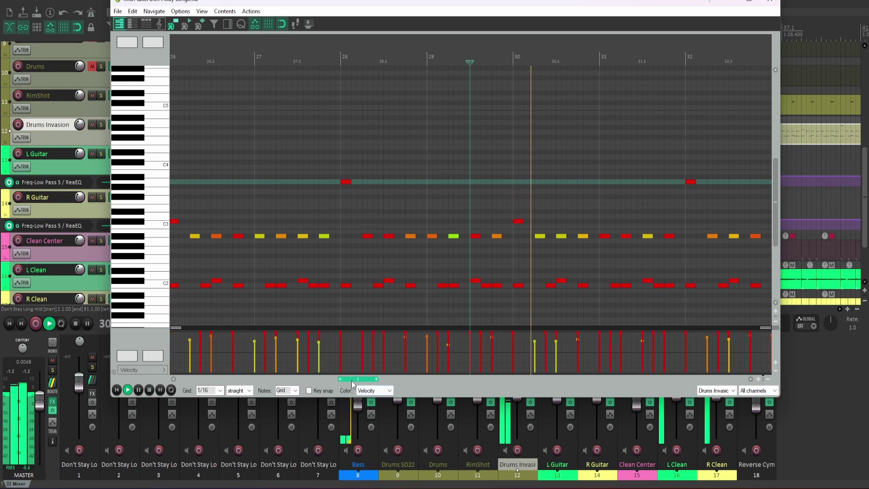
{"action": "left_click_drag", "start_coordinate": [351, 381], "coordinate": [406, 382]}
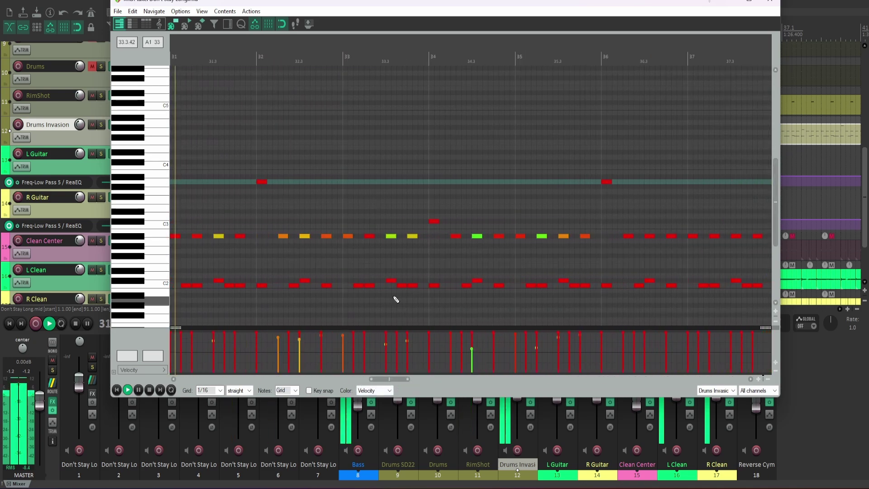
{"action": "key", "text": "space"}
Step: Lower the velocity of the three A3 notes on beats 2 to 4 of bar 49 and check them in the mix
{"action": "scroll", "coordinate": [434, 298], "scroll_direction": "down", "scroll_amount": 5}
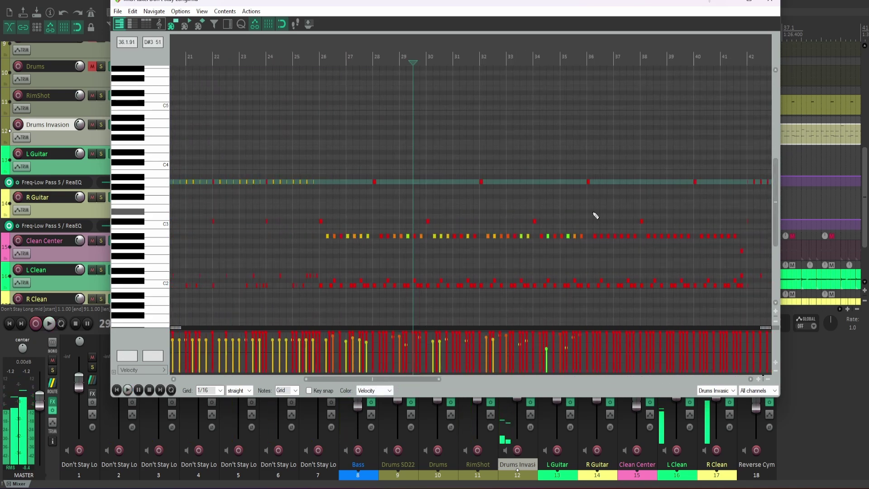
{"action": "left_click_drag", "start_coordinate": [389, 383], "coordinate": [528, 371]}
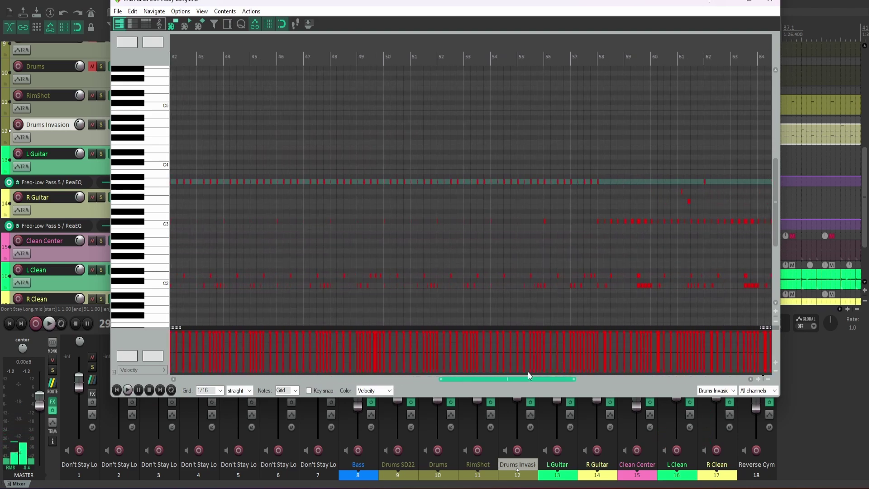
{"action": "left_click", "coordinate": [393, 251]}
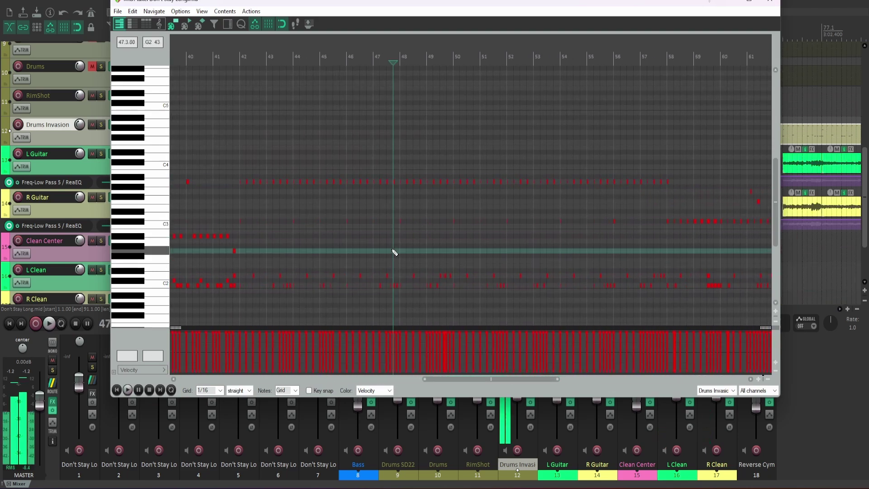
{"action": "scroll", "coordinate": [393, 251], "scroll_direction": "up", "scroll_amount": 3}
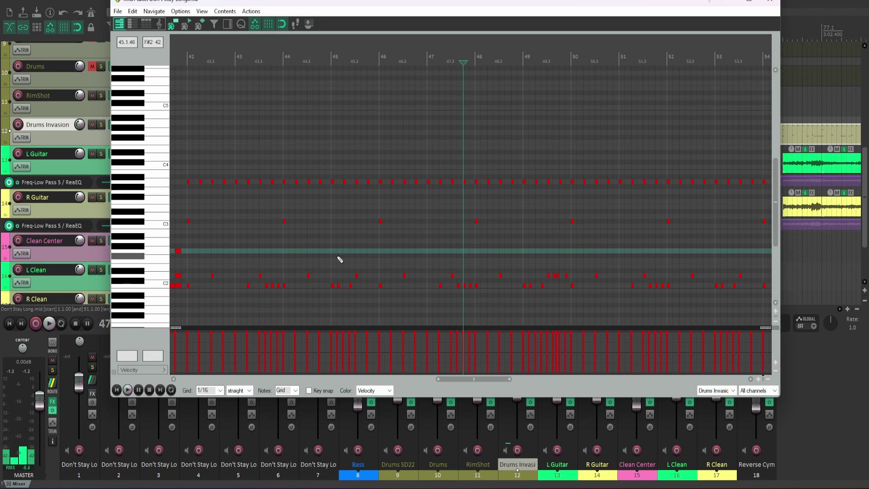
{"action": "left_click", "coordinate": [538, 256]}
{"action": "scroll", "coordinate": [550, 264], "scroll_direction": "up", "scroll_amount": 2}
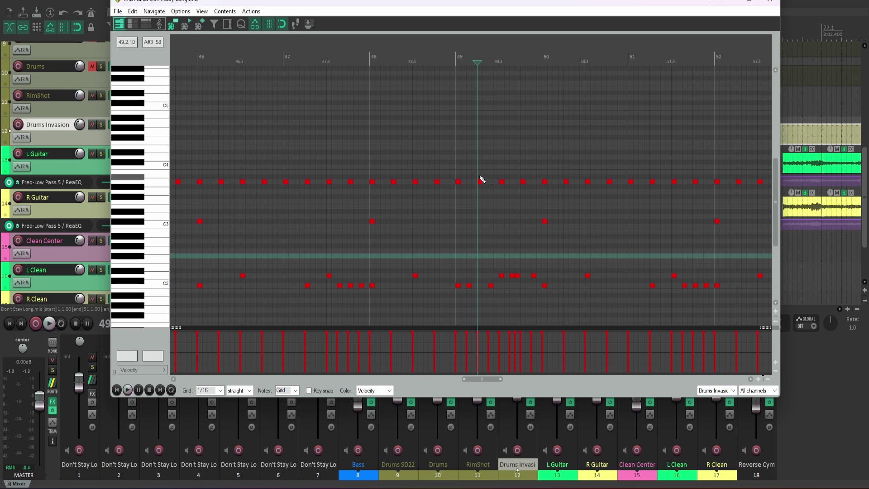
{"action": "left_click_drag", "start_coordinate": [496, 183], "coordinate": [532, 189]}
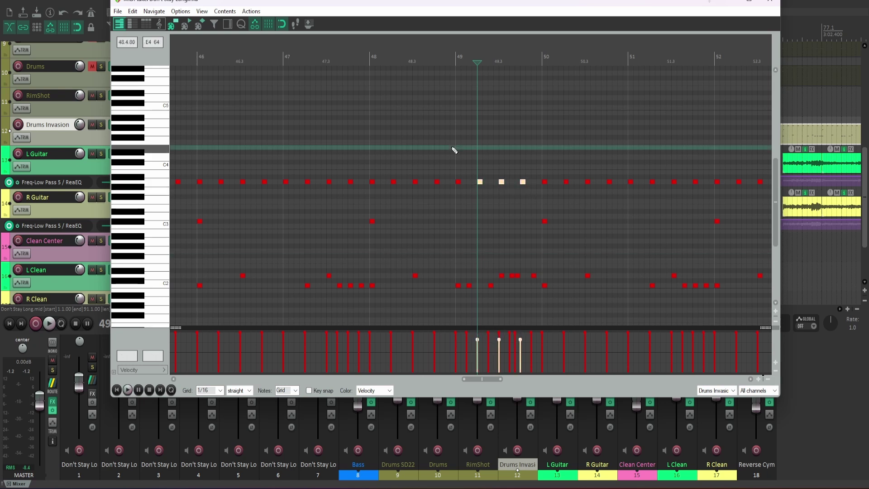
{"action": "key", "text": "space"}
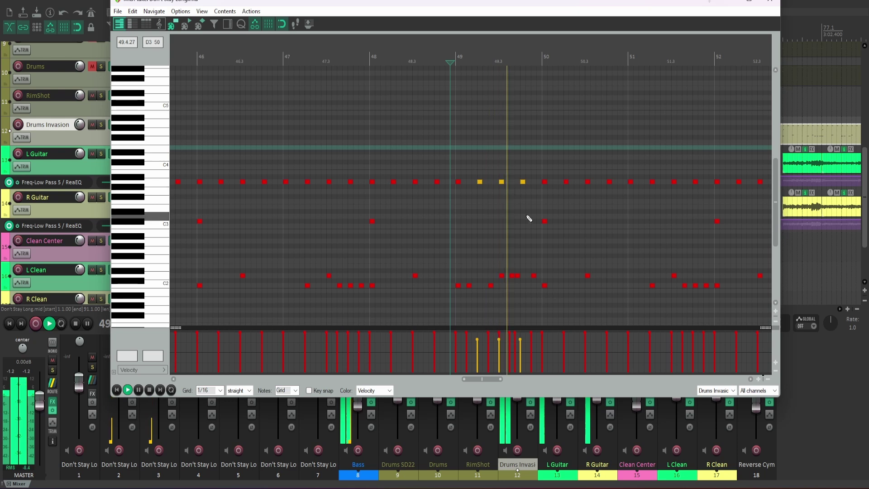
{"action": "key", "text": "space"}
Step: Play the full mix from beat 3 of bar 49 to hear the D2 fill
{"action": "scroll", "coordinate": [530, 274], "scroll_direction": "up", "scroll_amount": 3}
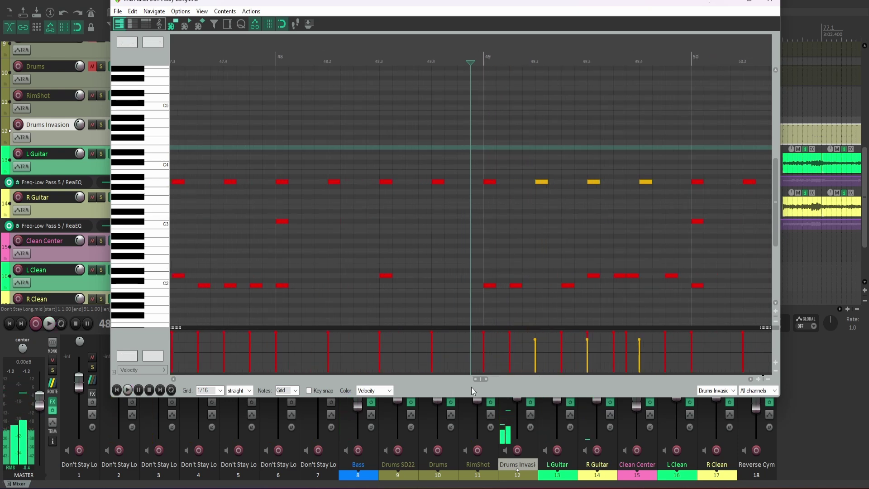
{"action": "left_click_drag", "start_coordinate": [480, 380], "coordinate": [490, 379]}
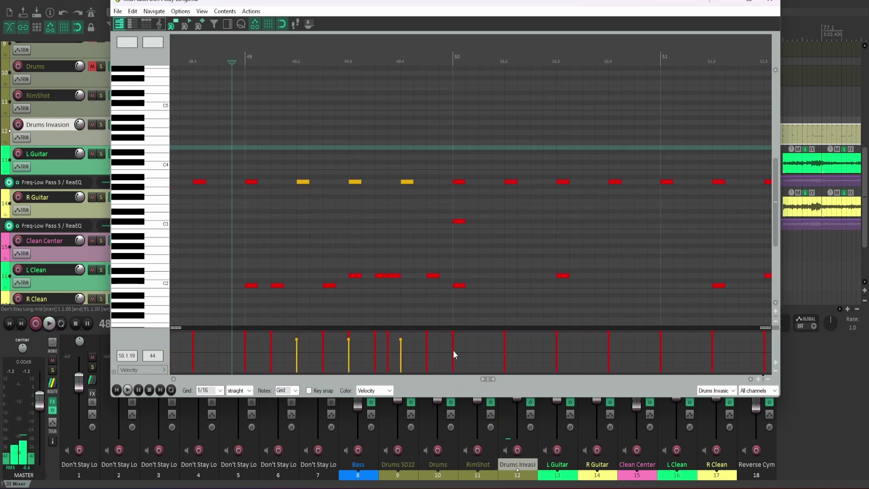
{"action": "left_click", "coordinate": [349, 116]}
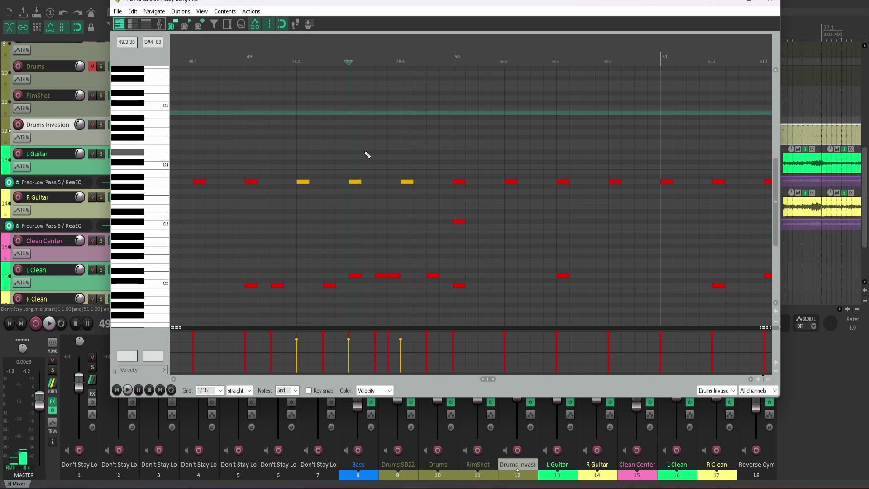
{"action": "key", "text": "space"}
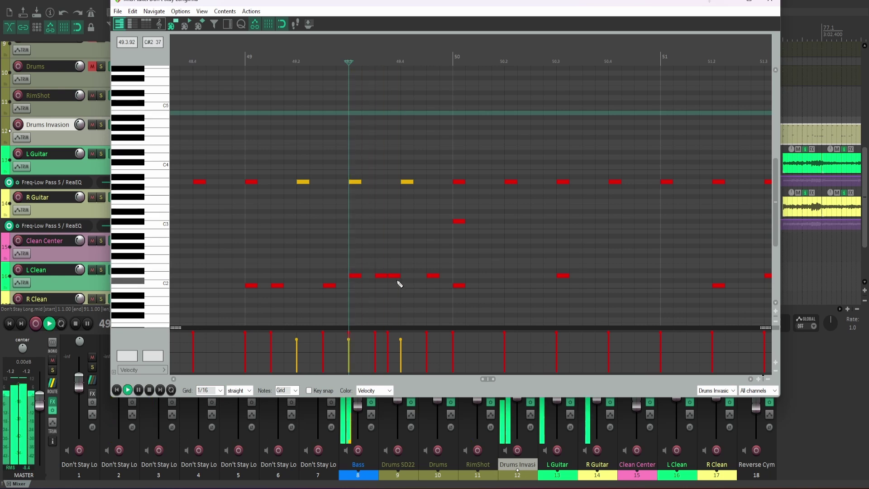
{"action": "key", "text": "space"}
Step: Lower the velocity of the two adjacent D2 notes in bar 49, making the second softer than the first, and play the fill
{"action": "left_click_drag", "start_coordinate": [404, 285], "coordinate": [381, 265]}
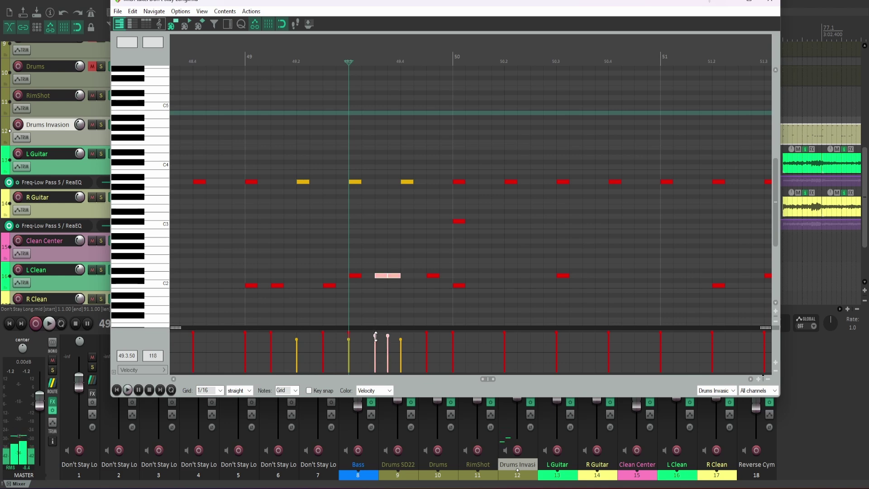
{"action": "left_click_drag", "start_coordinate": [408, 290], "coordinate": [396, 270]}
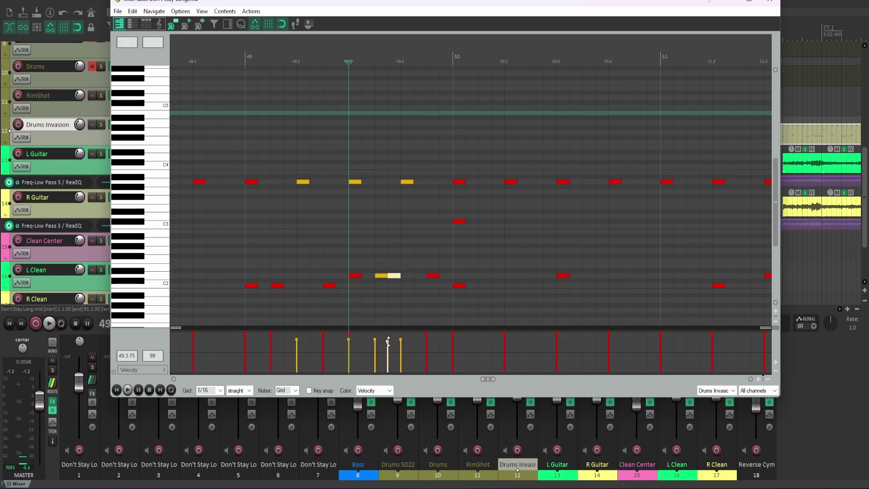
{"action": "key", "text": "space"}
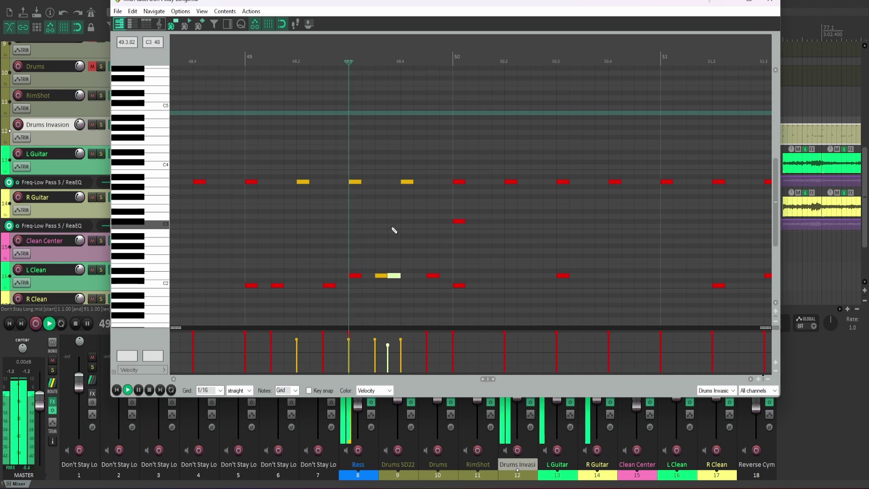
Step: Solo the Drums Invasion track and play it from beat 2 of bar 49
{"action": "left_click", "coordinate": [101, 124]}
{"action": "key", "text": "space"}
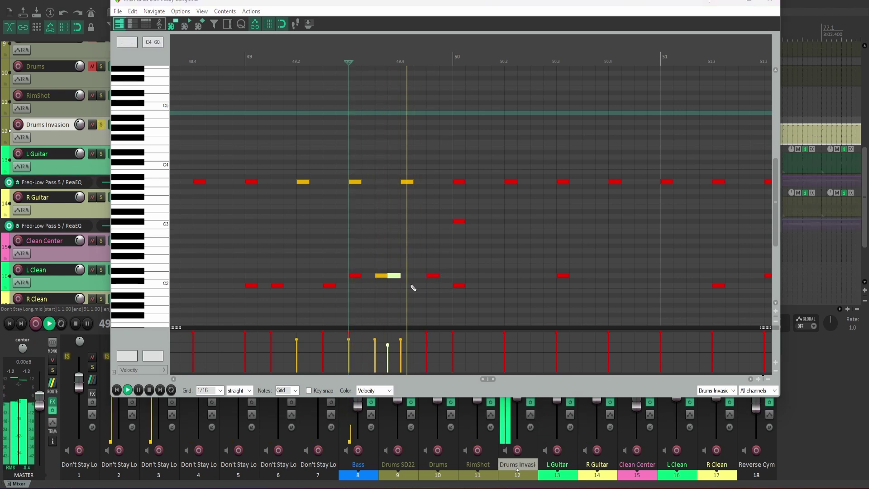
{"action": "left_click", "coordinate": [297, 218]}
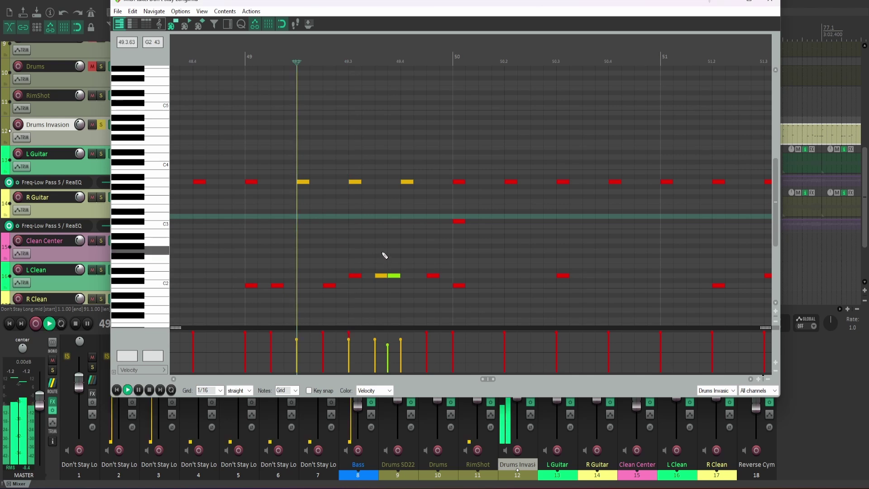
{"action": "key", "text": "space"}
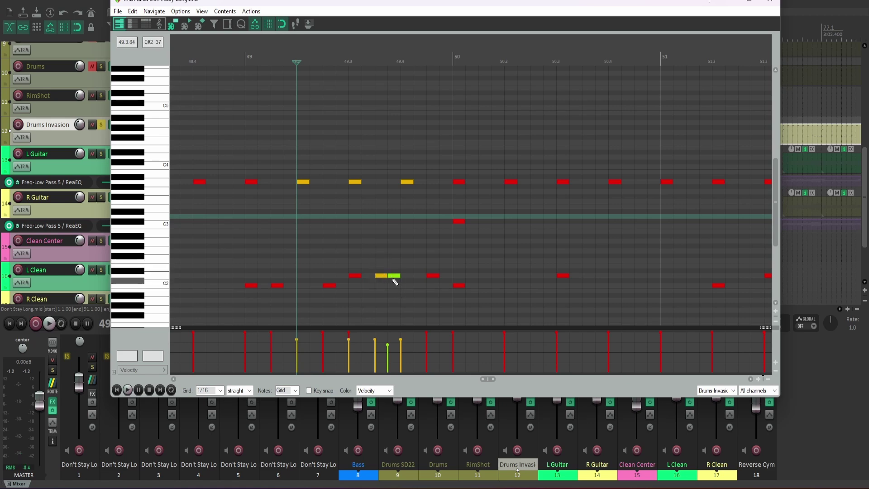
Step: Lower the last D2 note of bar 49 to a very soft velocity, checking it in soloed playback
{"action": "key", "text": "space"}
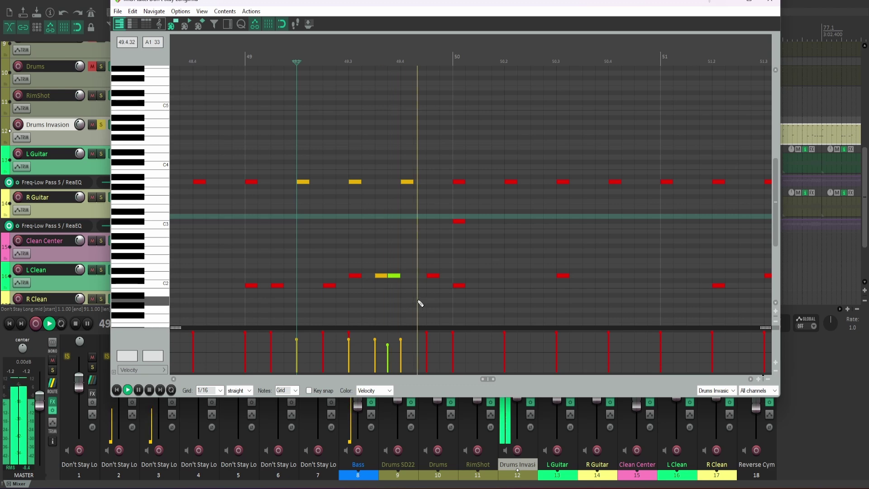
{"action": "left_click", "coordinate": [433, 276]}
{"action": "key", "text": "space"}
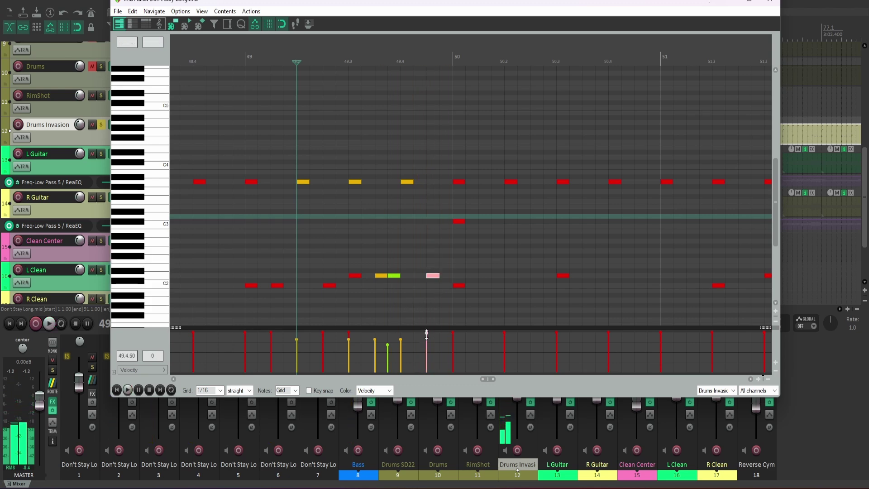
{"action": "key", "text": "space"}
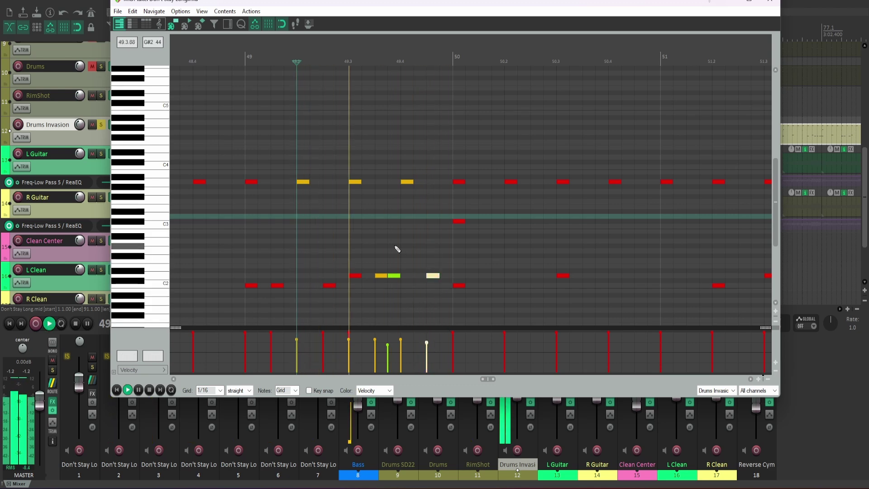
{"action": "key", "text": "space"}
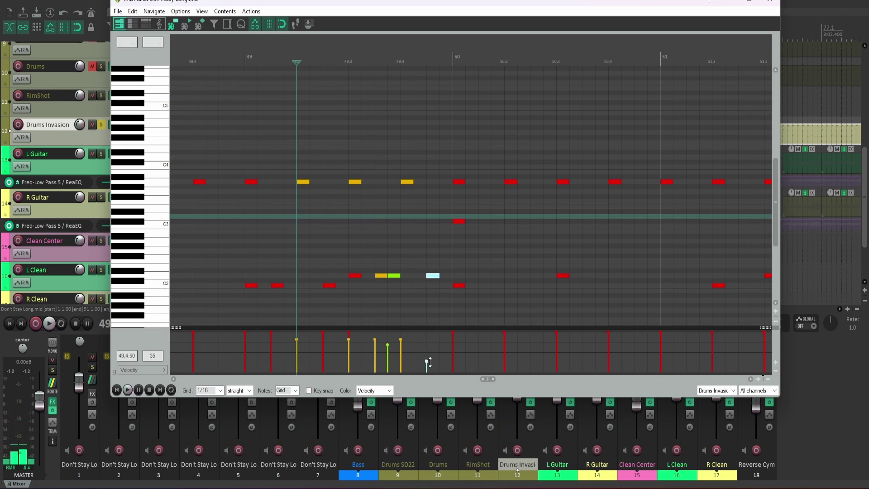
{"action": "key", "text": "space"}
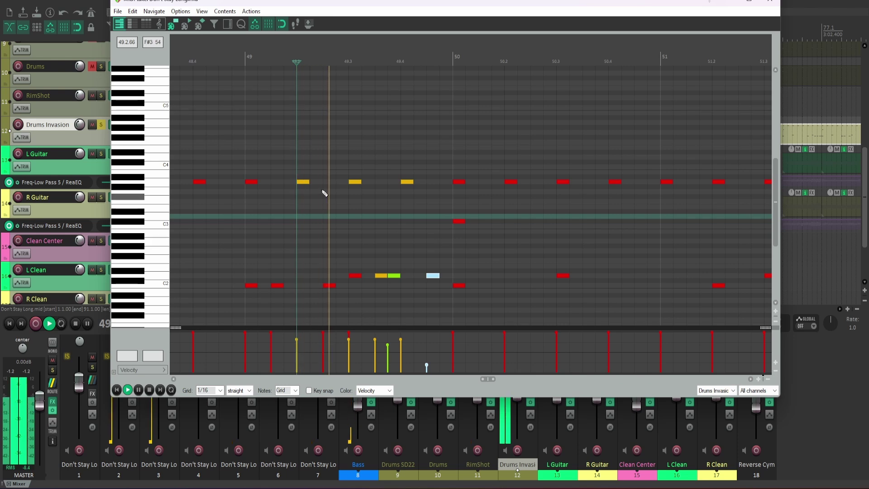
{"action": "key", "text": "space"}
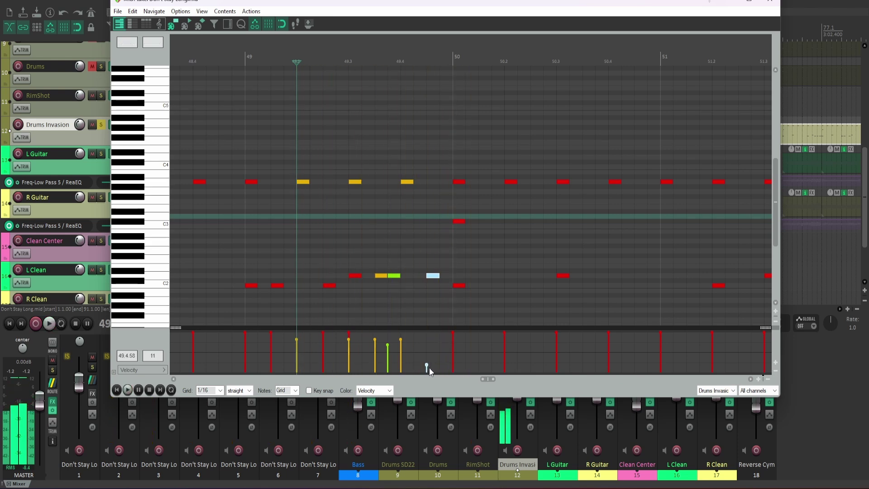
Step: Strongly lower the velocity of the two adjacent D2 notes in bar 49 together and check the fill in playback
{"action": "left_click", "coordinate": [389, 275]}
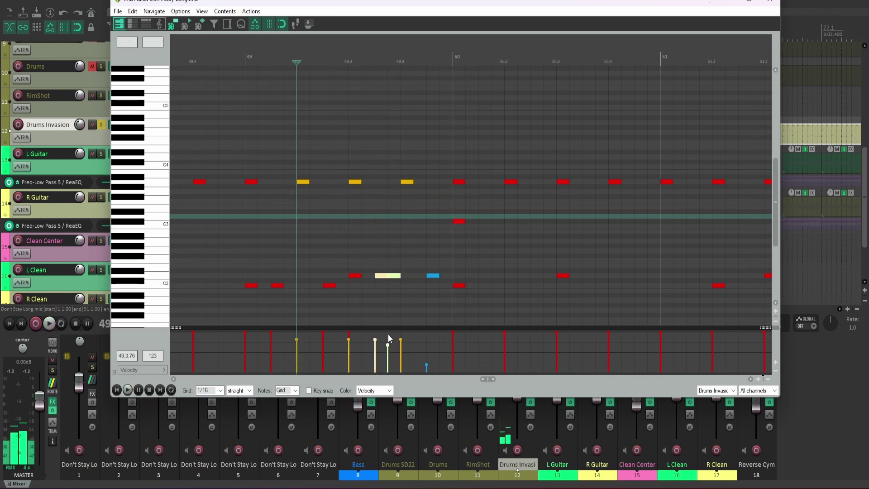
{"action": "key", "text": "space"}
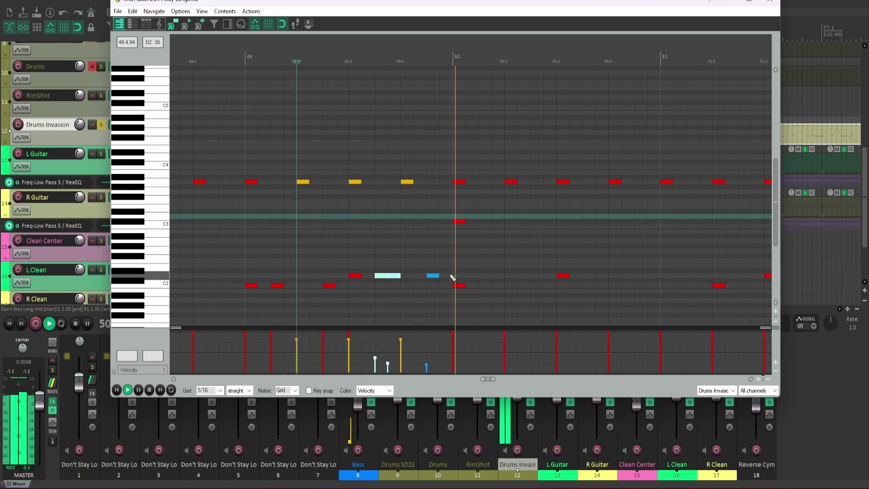
{"action": "key", "text": "space"}
Step: Listen to the soloed drums from bar 57 into bar 61 while examining the programmed notes
{"action": "scroll", "coordinate": [482, 279], "scroll_direction": "down", "scroll_amount": 6}
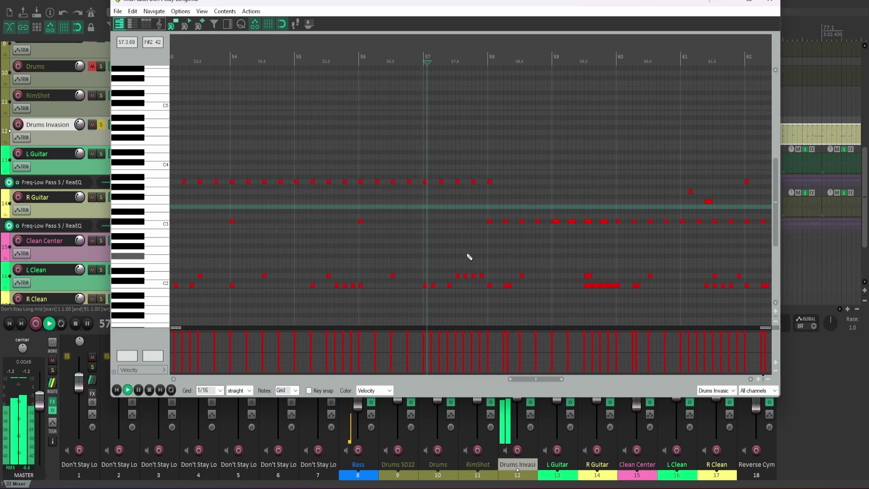
{"action": "scroll", "coordinate": [505, 272], "scroll_direction": "up", "scroll_amount": 3}
{"action": "scroll", "coordinate": [534, 381], "scroll_direction": "down", "scroll_amount": 3}
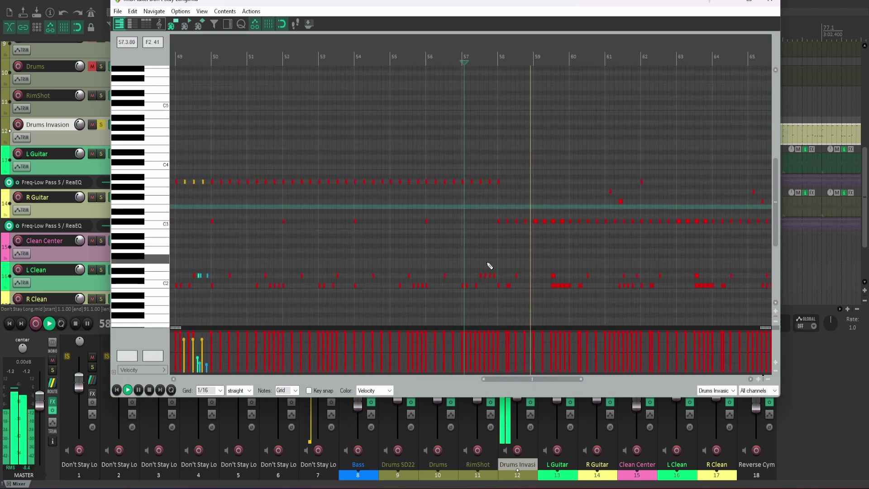
{"action": "scroll", "coordinate": [621, 250], "scroll_direction": "up", "scroll_amount": 2}
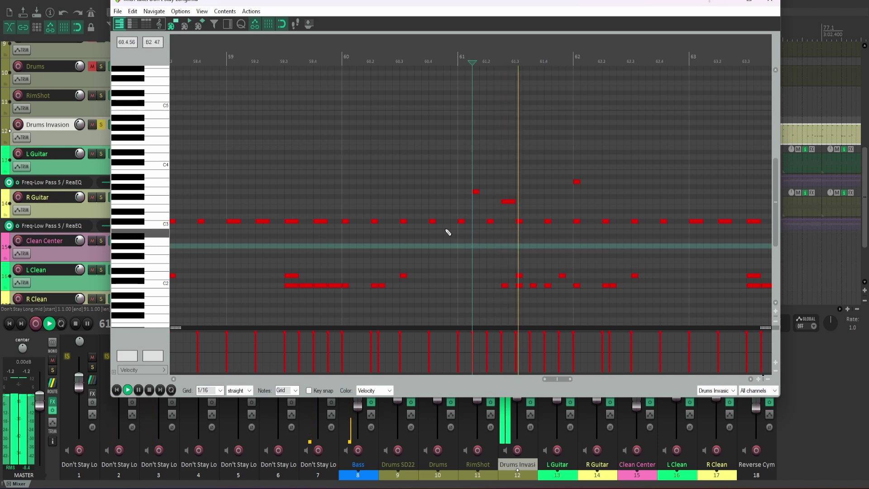
{"action": "key", "text": "space"}
Step: Place the edit cursor at the start of bar 61 and unsolo the Drums Invasion track
{"action": "left_click", "coordinate": [472, 153]}
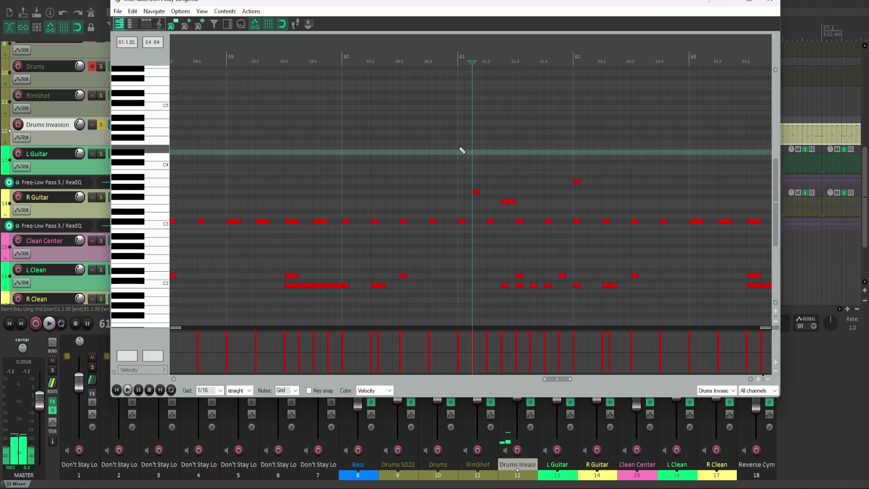
{"action": "left_click", "coordinate": [461, 143]}
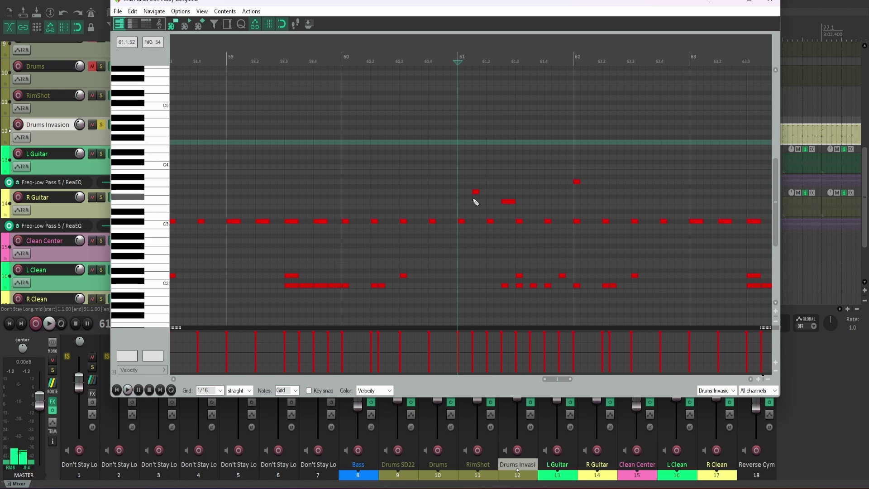
{"action": "left_click", "coordinate": [101, 126]}
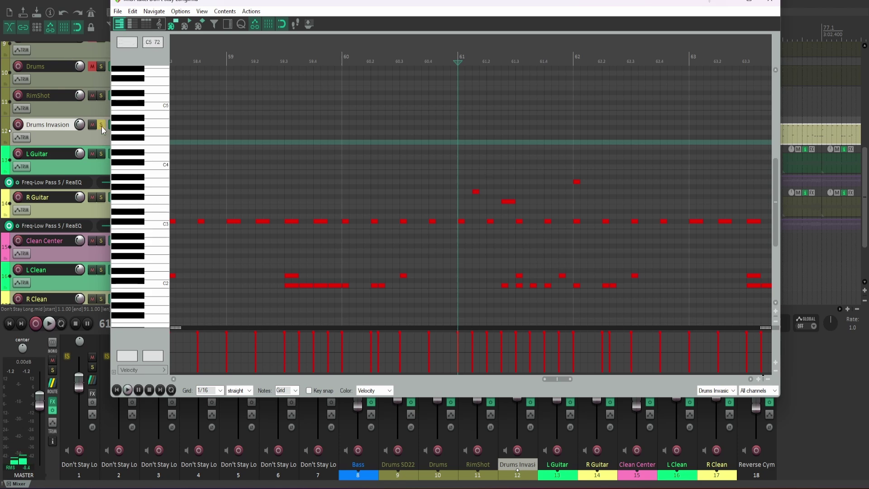
Step: Play the full mix from bar 61 to hear the crash passage in context, and solo the Drums Invasion track again
{"action": "key", "text": "space"}
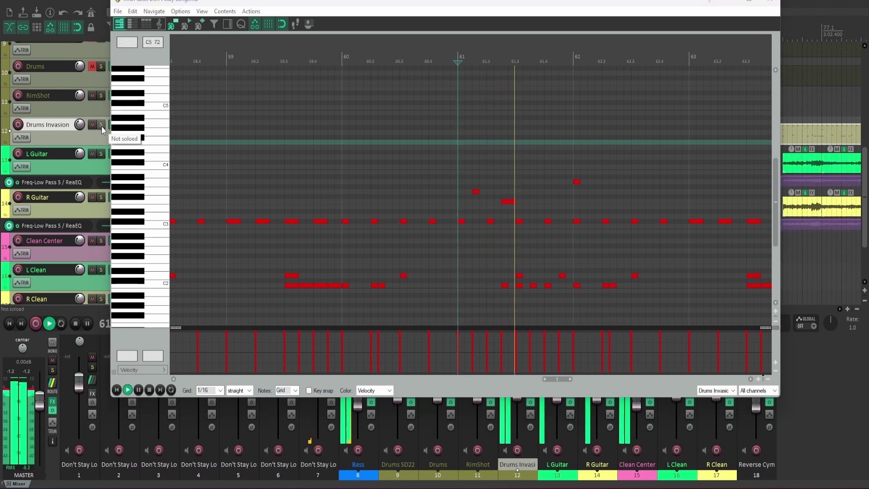
{"action": "key", "text": "space"}
{"action": "left_click", "coordinate": [101, 126]}
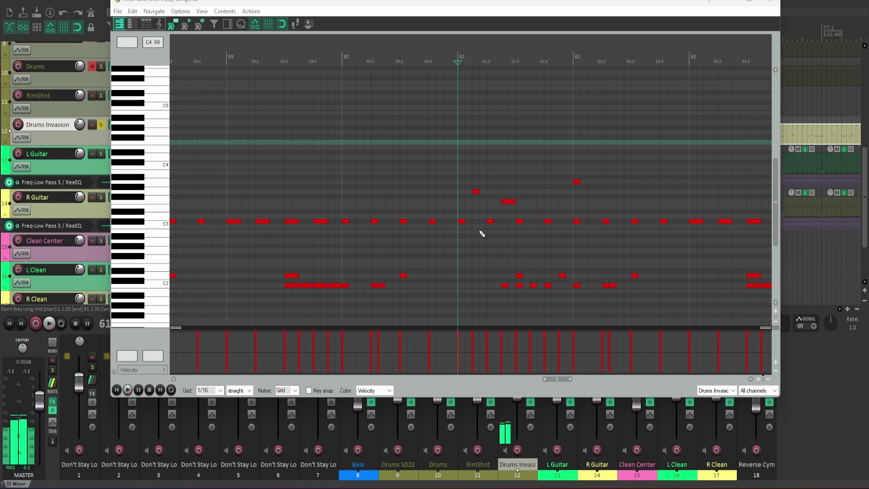
Step: Slightly lower the velocity of the four C#3 notes in bar 61 and check the softened hits in soloed playback from just before the bar
{"action": "left_click_drag", "start_coordinate": [459, 219], "coordinate": [561, 233]}
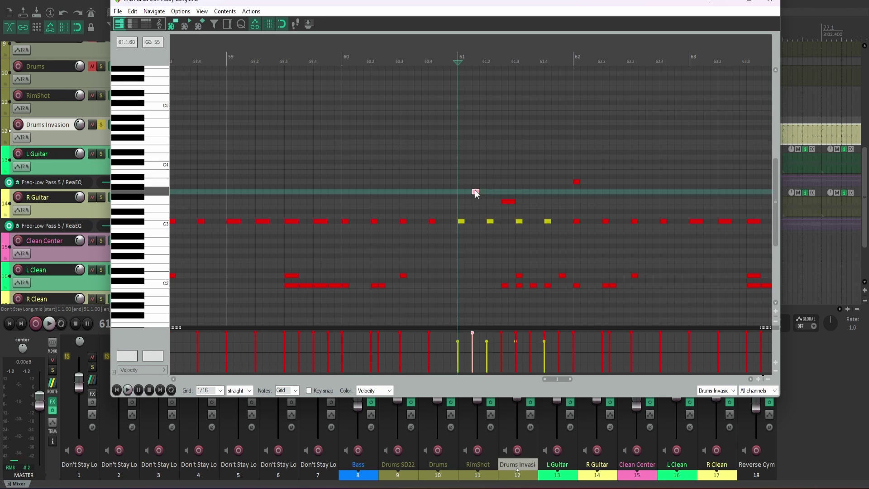
{"action": "left_click", "coordinate": [508, 201]}
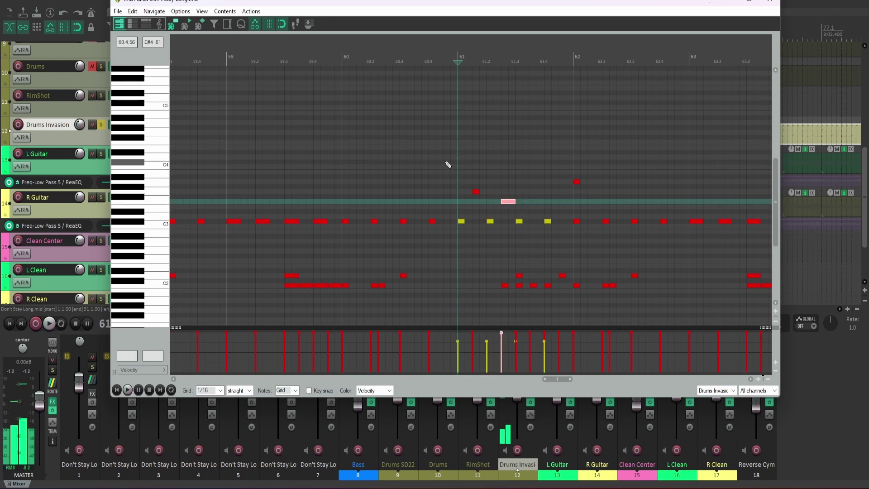
{"action": "left_click", "coordinate": [455, 148]}
{"action": "key", "text": "space"}
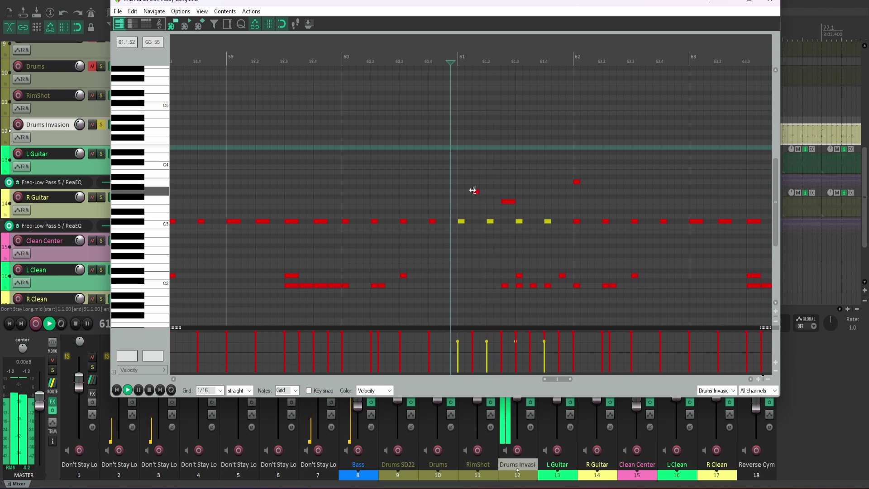
{"action": "key", "text": "space"}
Step: Unsolo the Drums Invasion track and listen to the edited bar 61 with the full mix into bar 62
{"action": "left_click", "coordinate": [100, 127]}
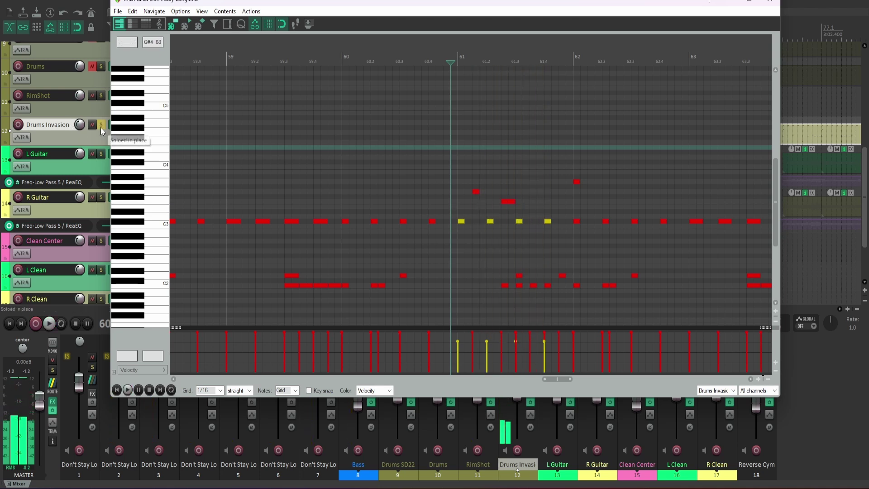
{"action": "key", "text": "space"}
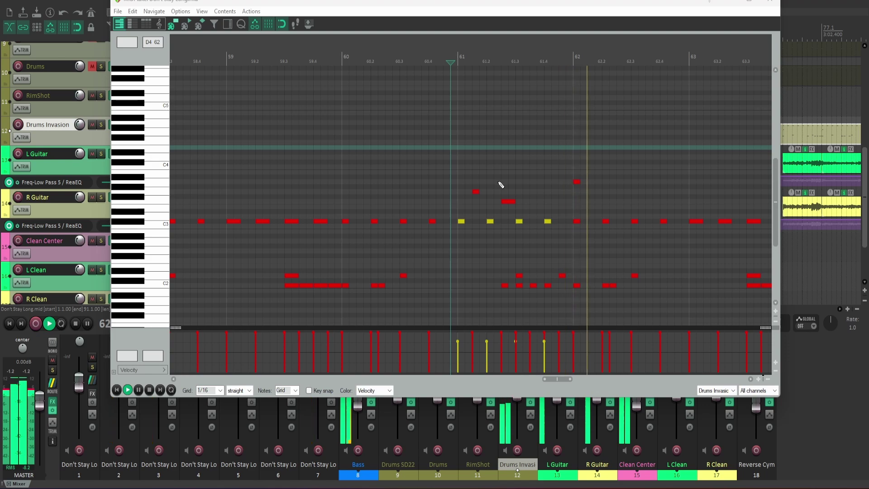
{"action": "key", "text": "space"}
Step: Place the edit cursor at bar 38, close the MIDI editor and deselect the Drums Invasion track
{"action": "scroll", "coordinate": [503, 195], "scroll_direction": "down", "scroll_amount": 4}
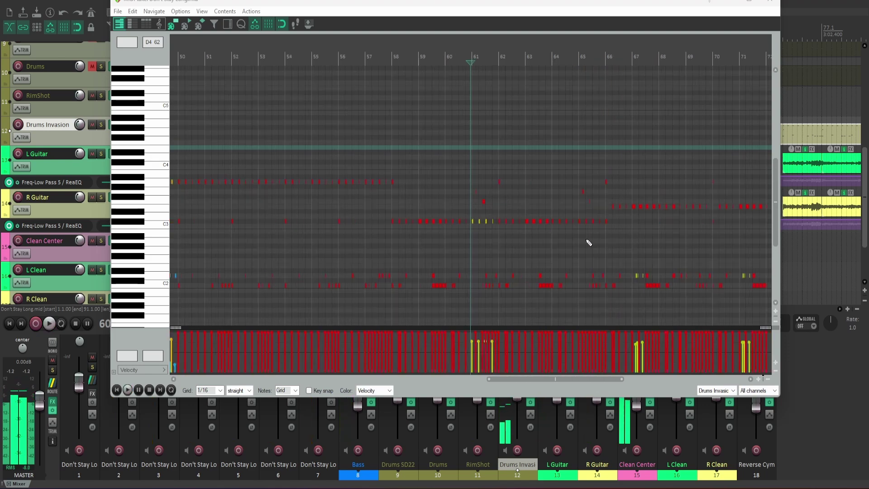
{"action": "scroll", "coordinate": [510, 246], "scroll_direction": "down", "scroll_amount": 3}
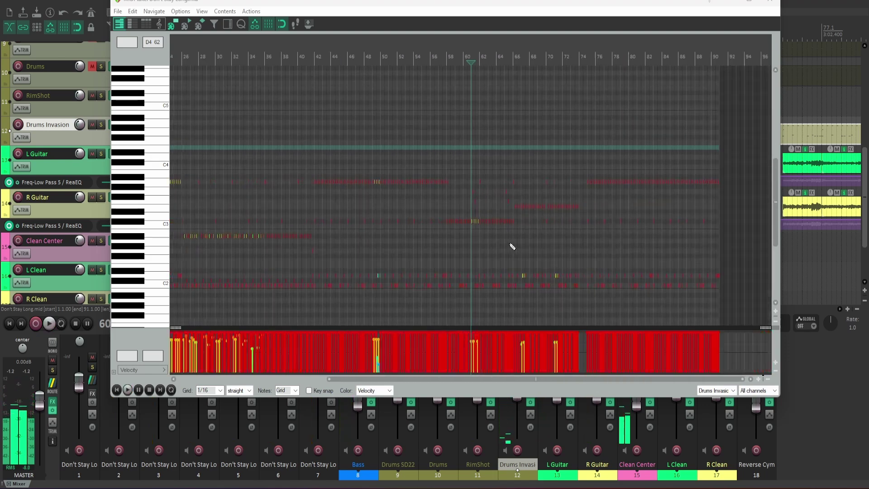
{"action": "left_click", "coordinate": [285, 207]}
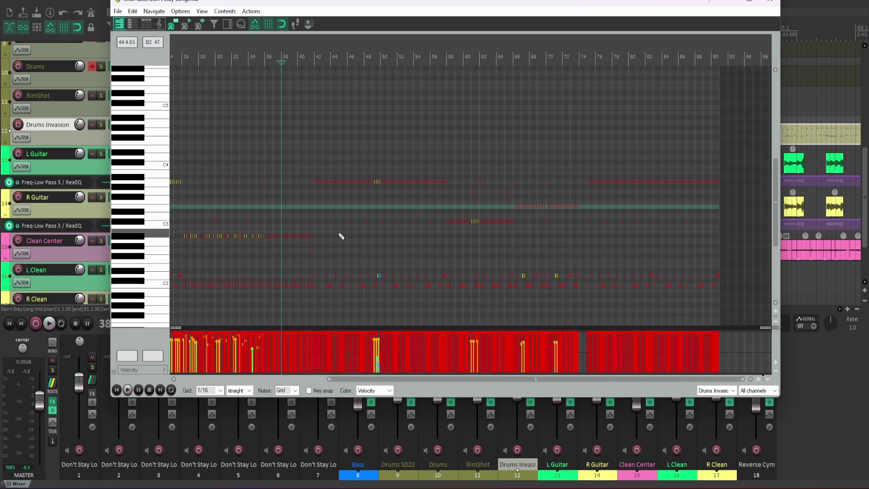
{"action": "key", "text": "Escape"}
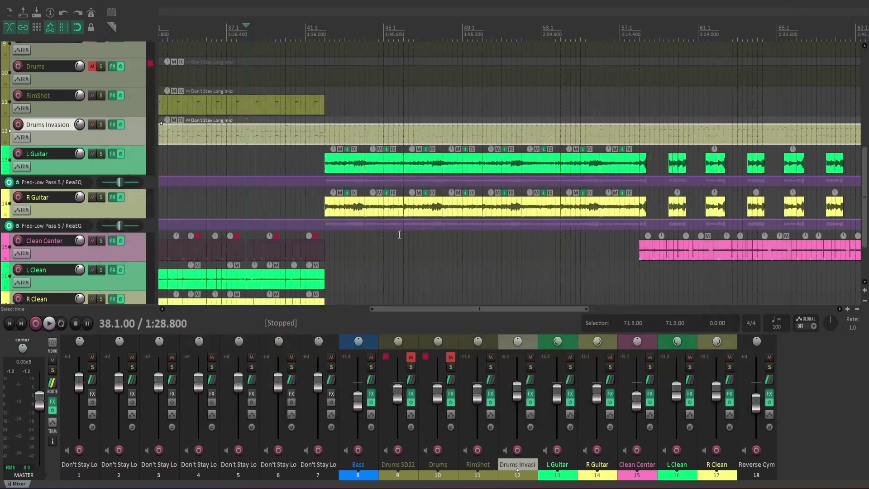
{"action": "left_click", "coordinate": [815, 377]}
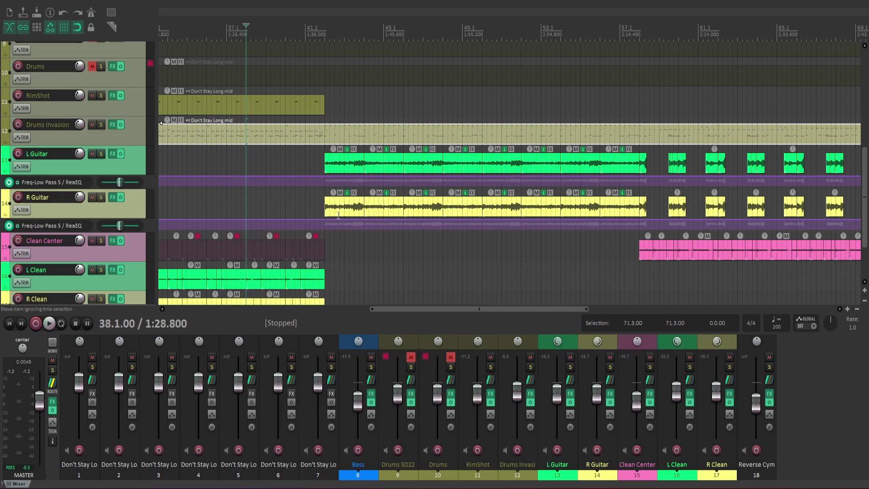